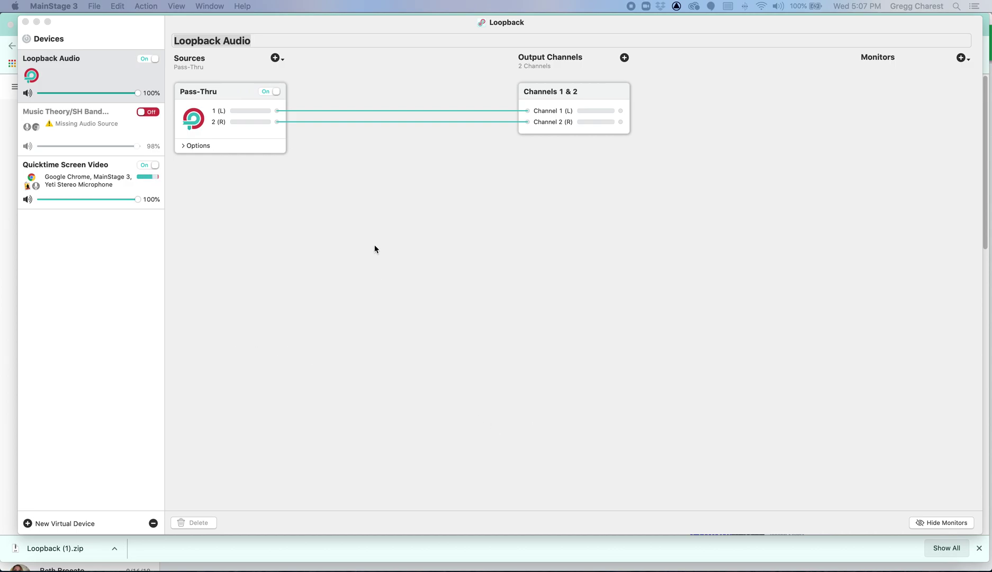
# Step: Turn off the Loopback Audio device with its toggle in the Devices sidebar
pyautogui.click(146, 59)
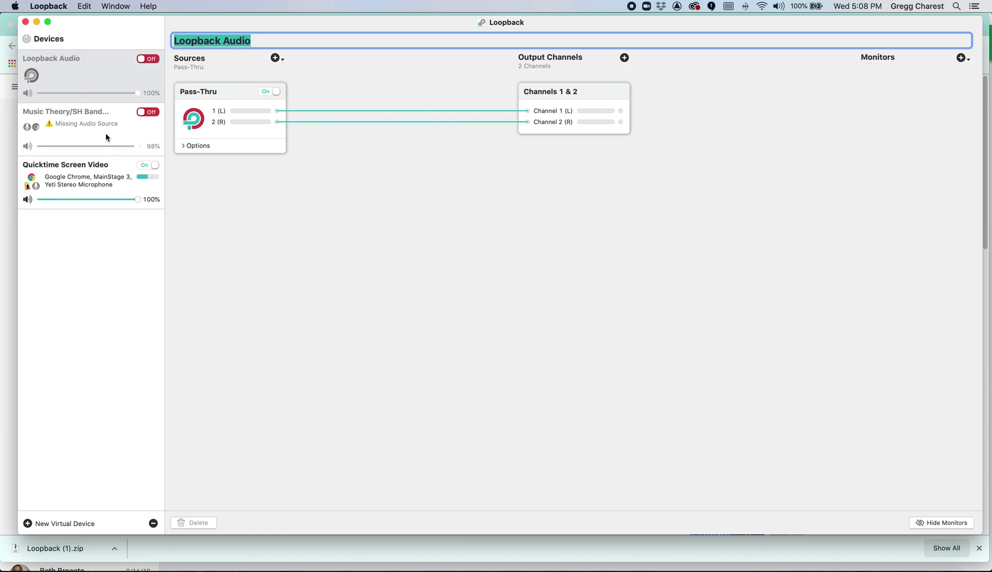
pyautogui.click(103, 130)
pyautogui.click(104, 78)
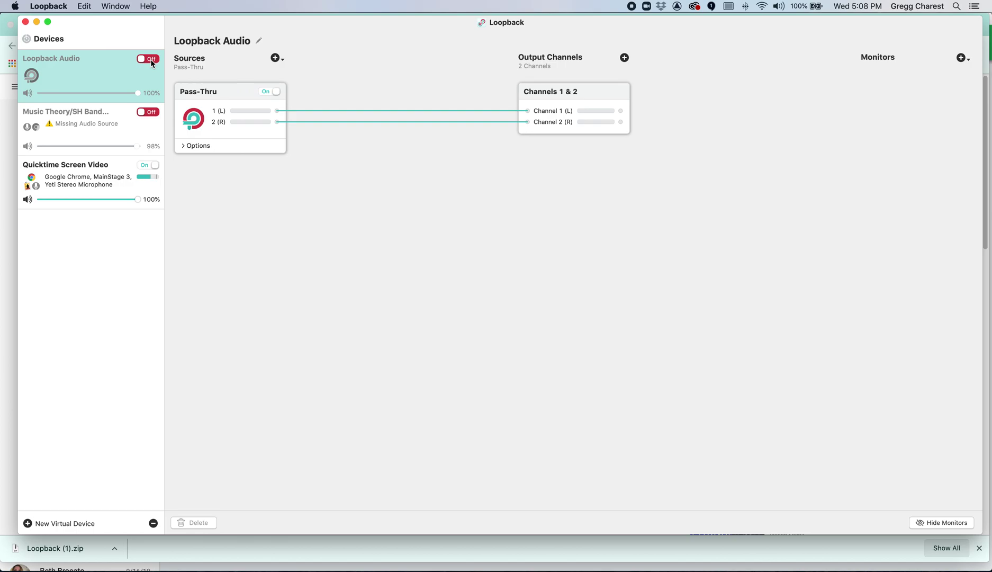
pyautogui.click(79, 184)
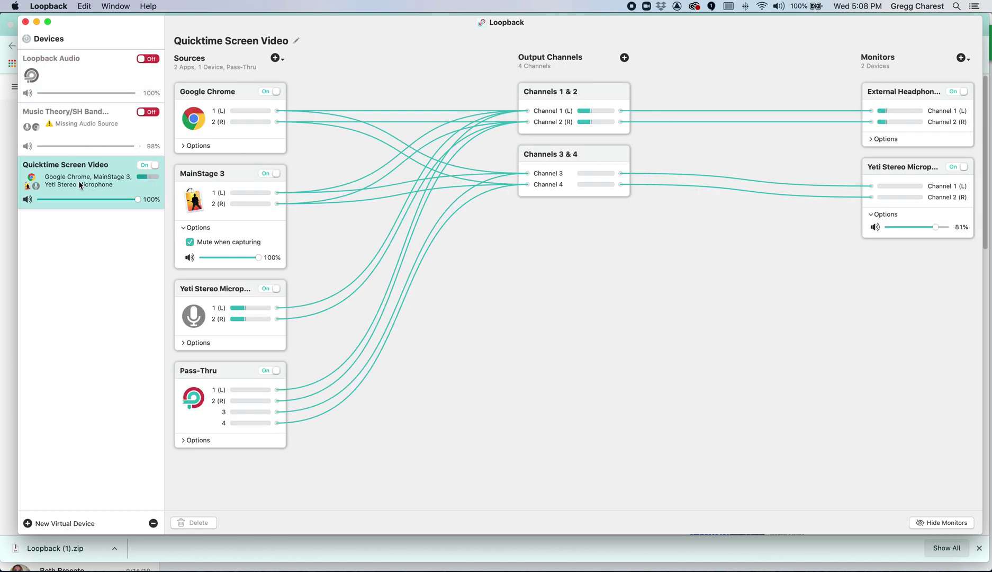
pyautogui.click(102, 72)
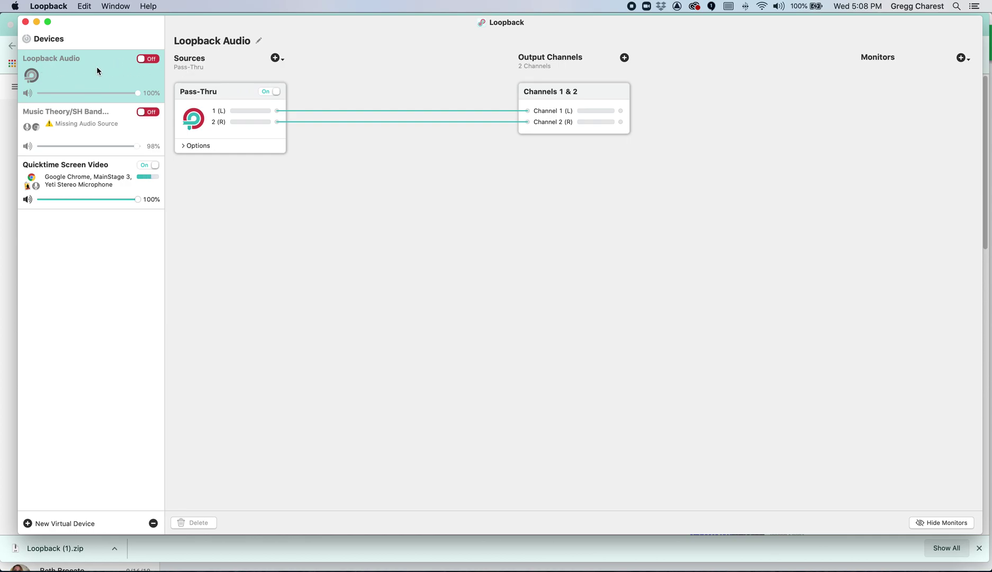
# Step: Change the device title from Loopback Audio to 'JH Band'
pyautogui.click(217, 45)
pyautogui.click(258, 40)
pyautogui.write('JH Band')
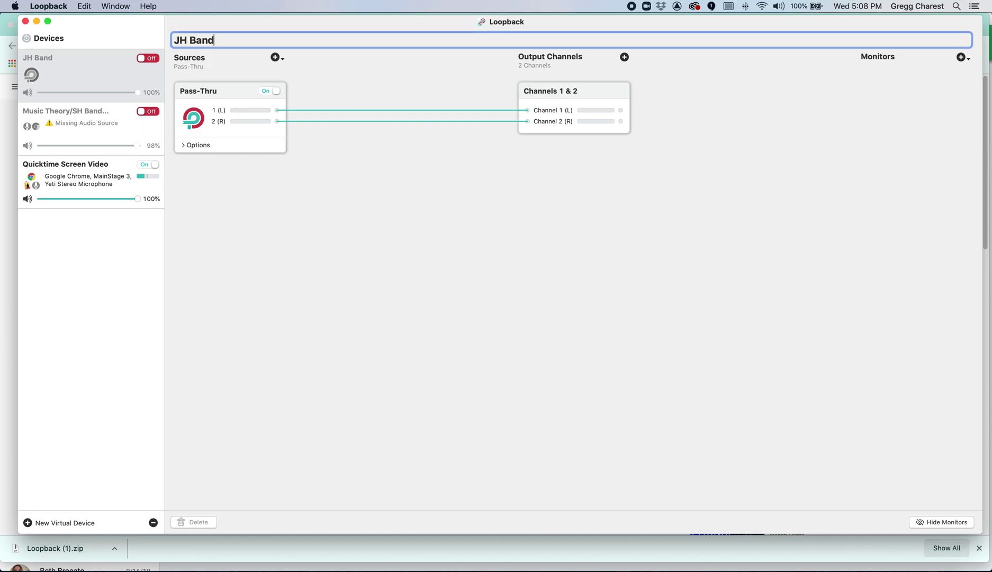
pyautogui.press('Return')
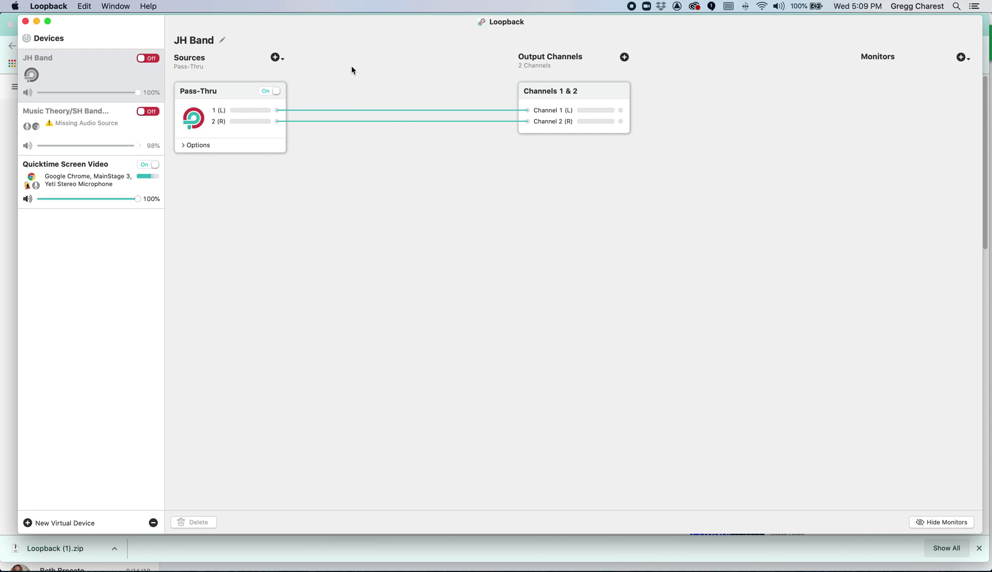
# Step: Add Yeti Stereo Microphone, MainStage 3, Google Chrome and ZoomAudioDevice as JH Band sources
pyautogui.click(275, 59)
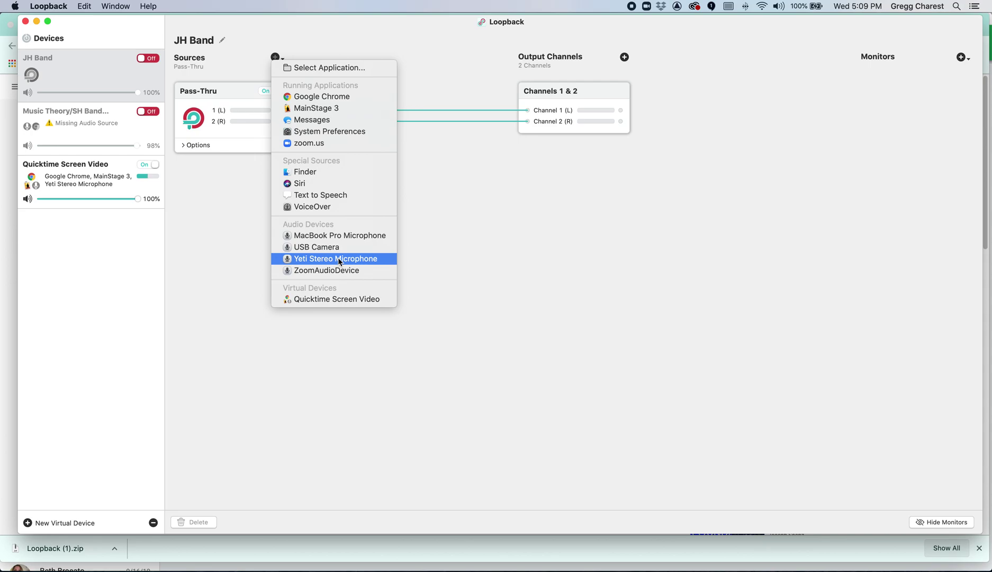
pyautogui.click(339, 259)
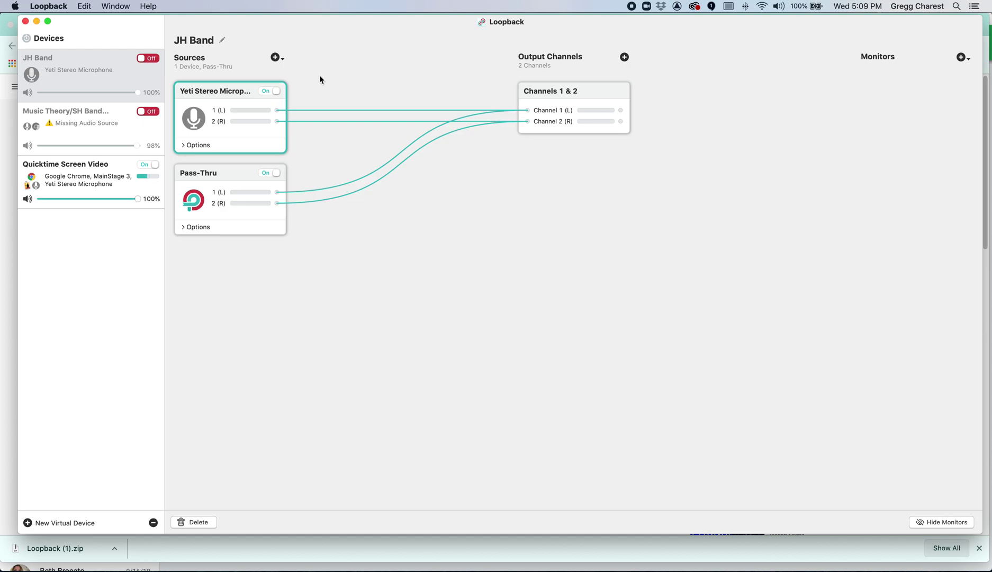
pyautogui.click(275, 57)
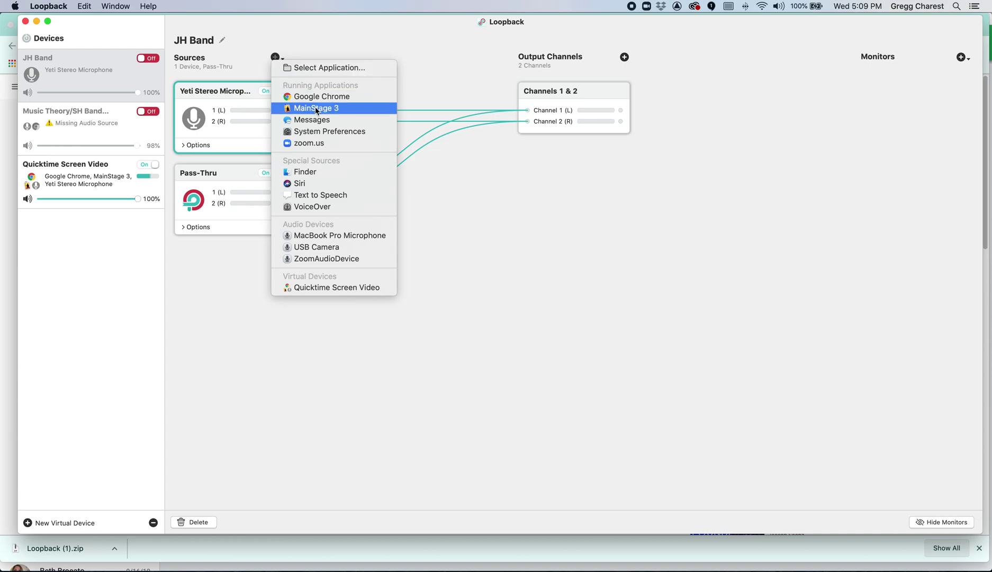
pyautogui.click(316, 109)
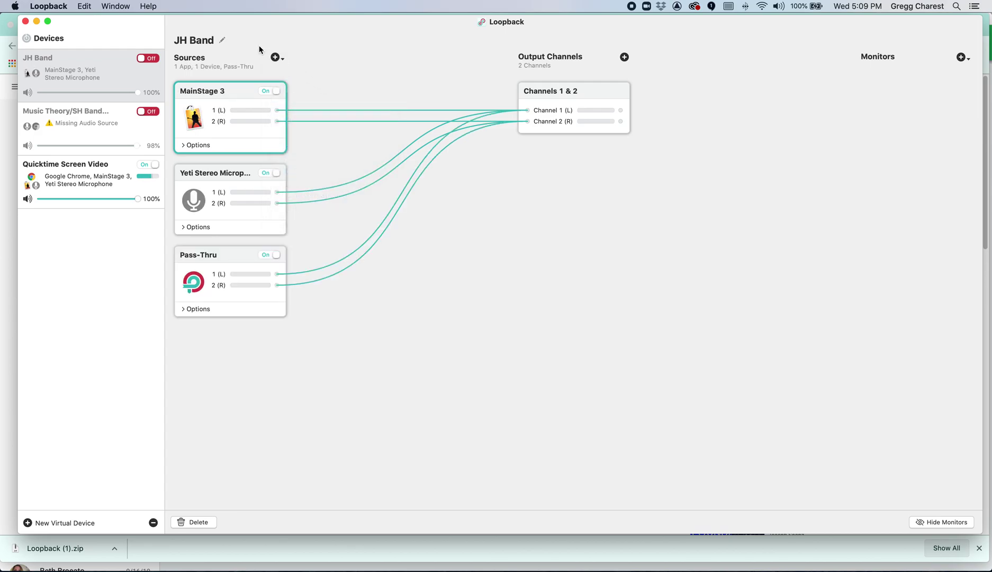
pyautogui.click(276, 57)
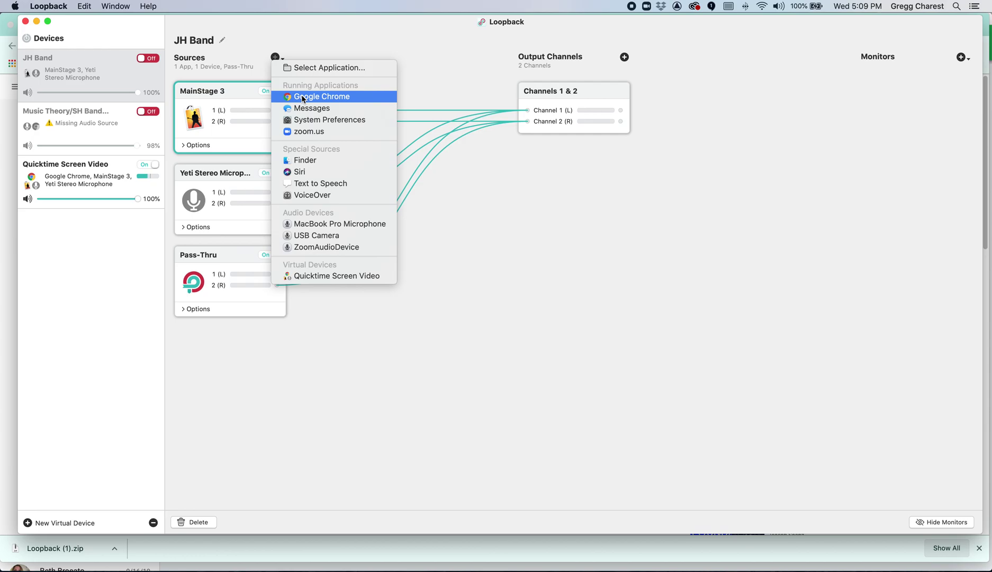
pyautogui.click(312, 96)
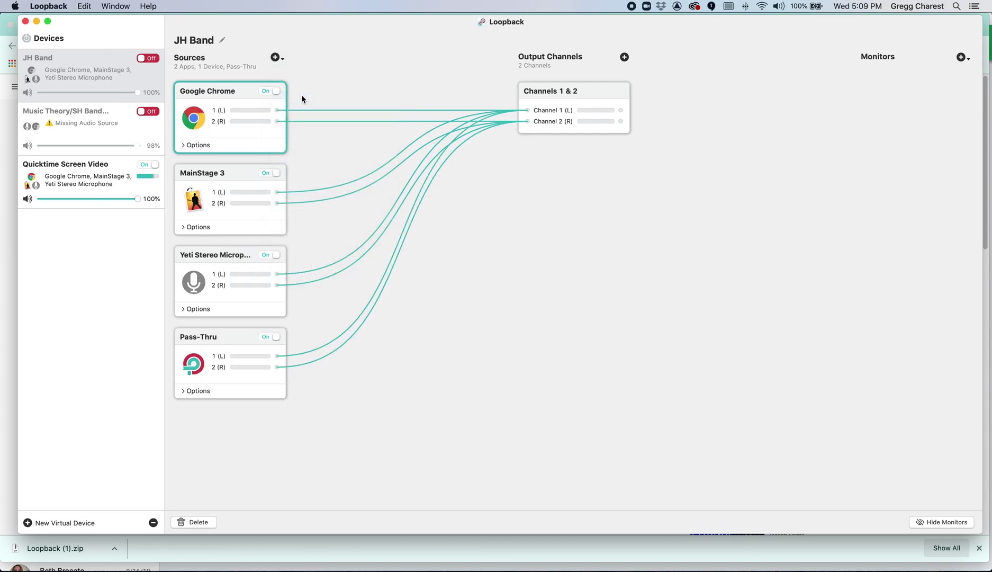
pyautogui.click(280, 59)
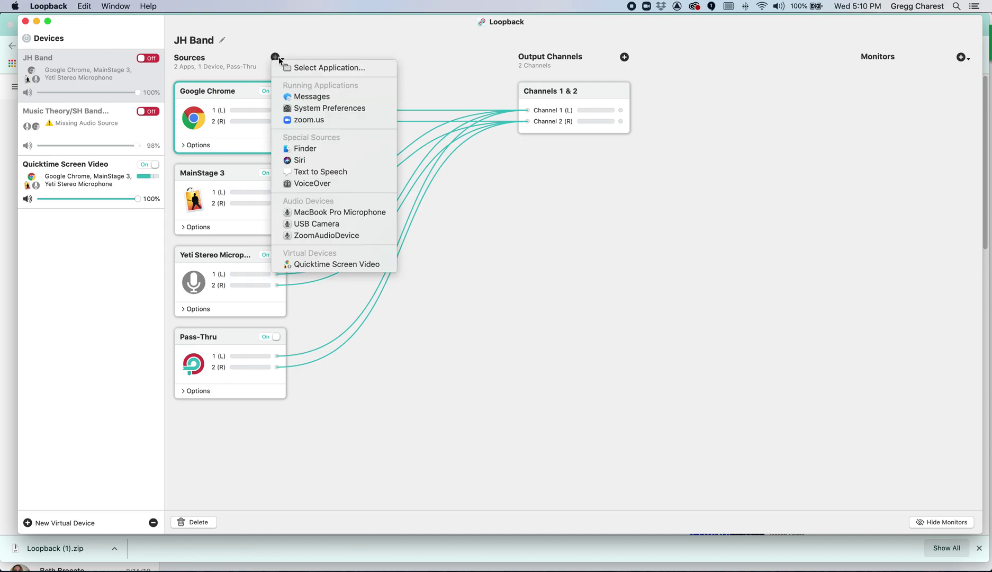
pyautogui.click(327, 237)
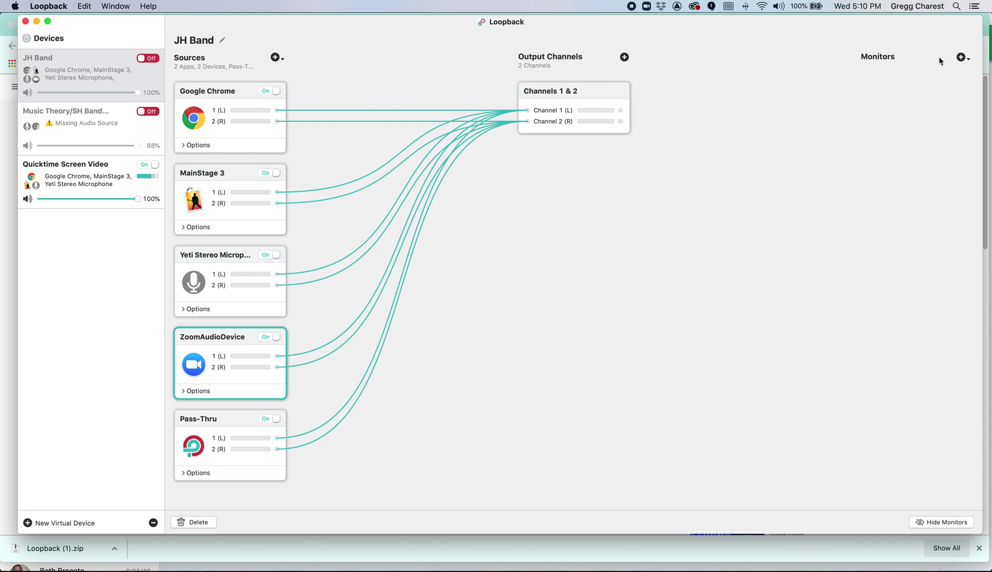
pyautogui.click(960, 58)
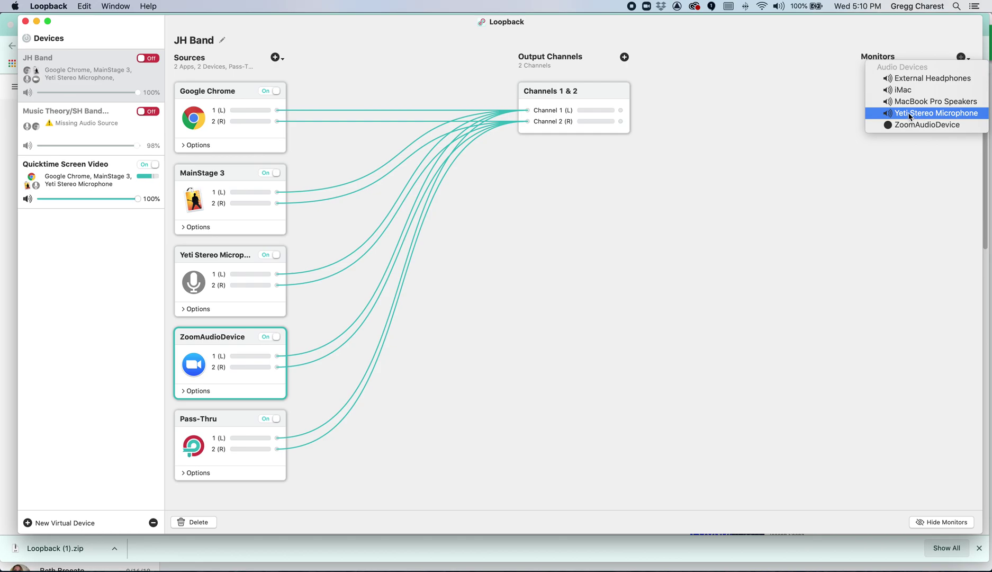
# Step: Add Yeti Stereo Microphone and External Headphones as monitors of JH Band's Channels 1 & 2
pyautogui.click(909, 114)
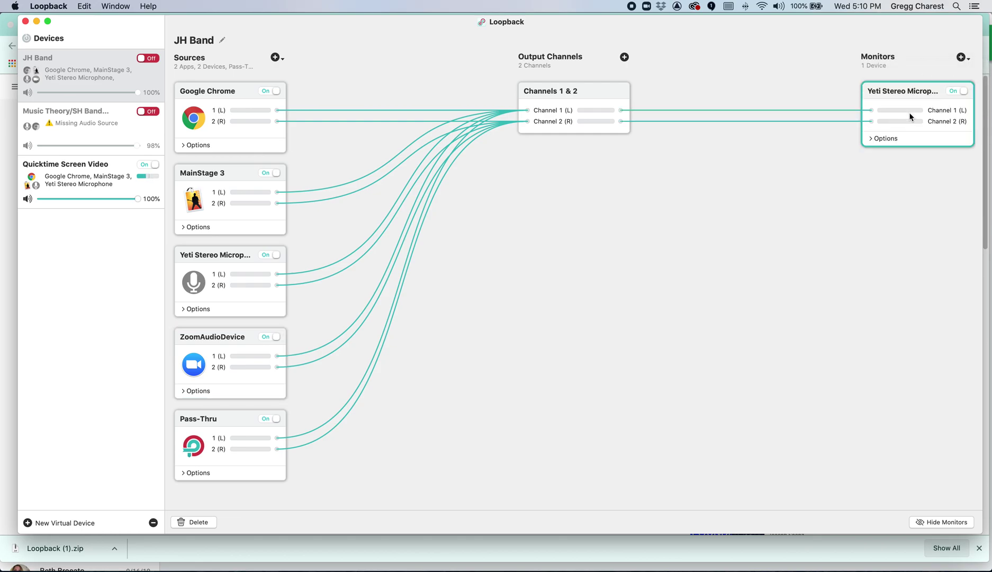
pyautogui.click(961, 57)
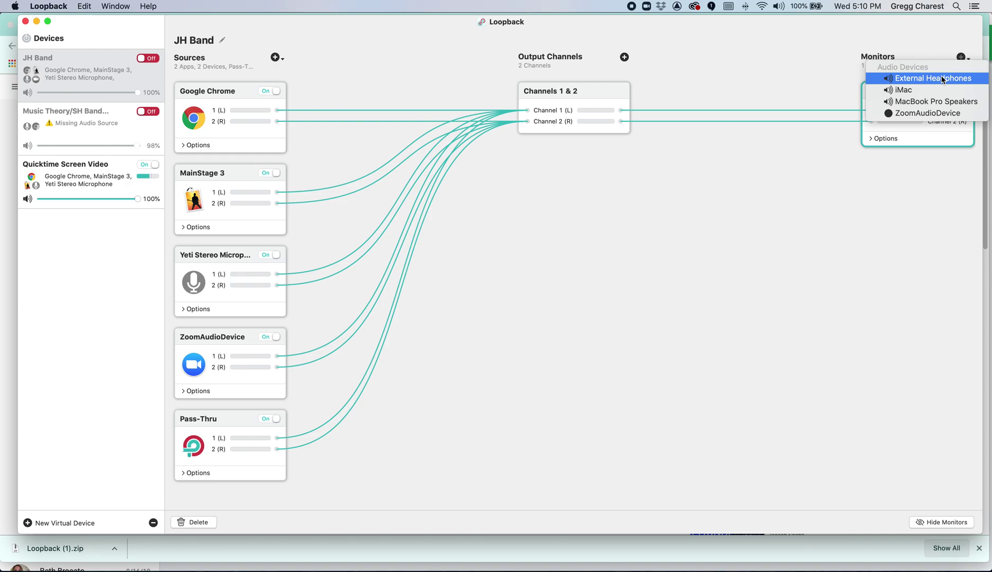
pyautogui.click(941, 79)
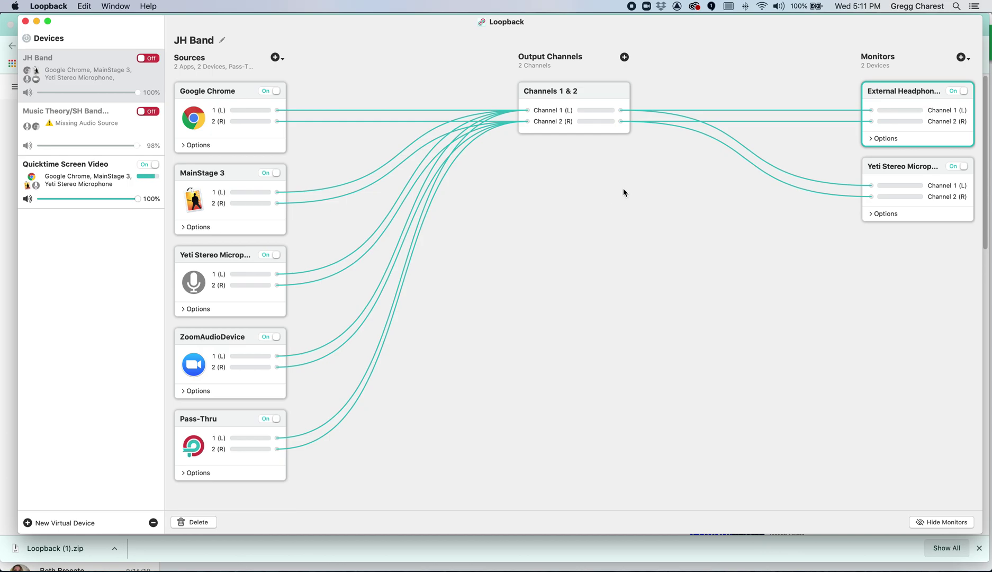
pyautogui.click(769, 122)
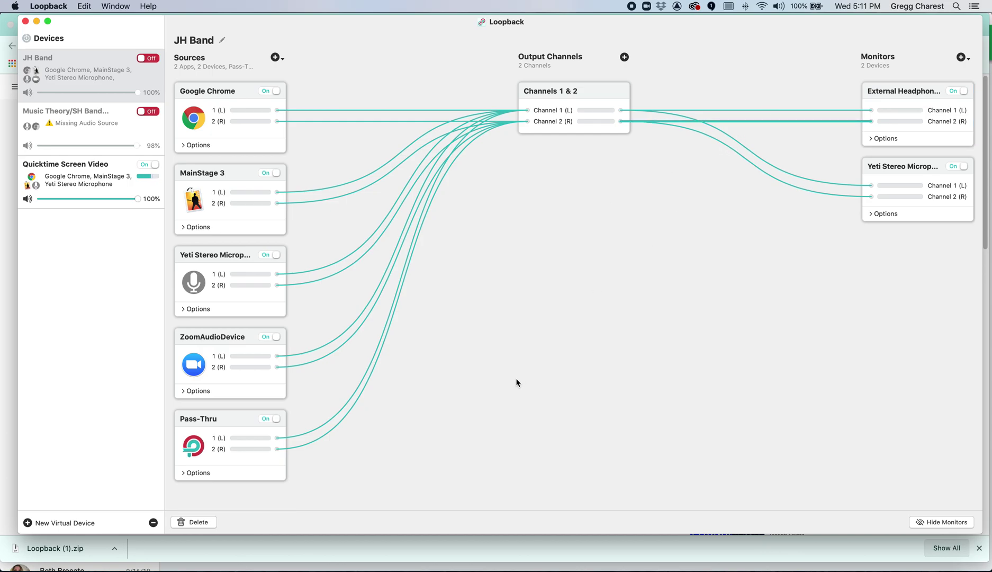
pyautogui.click(743, 109)
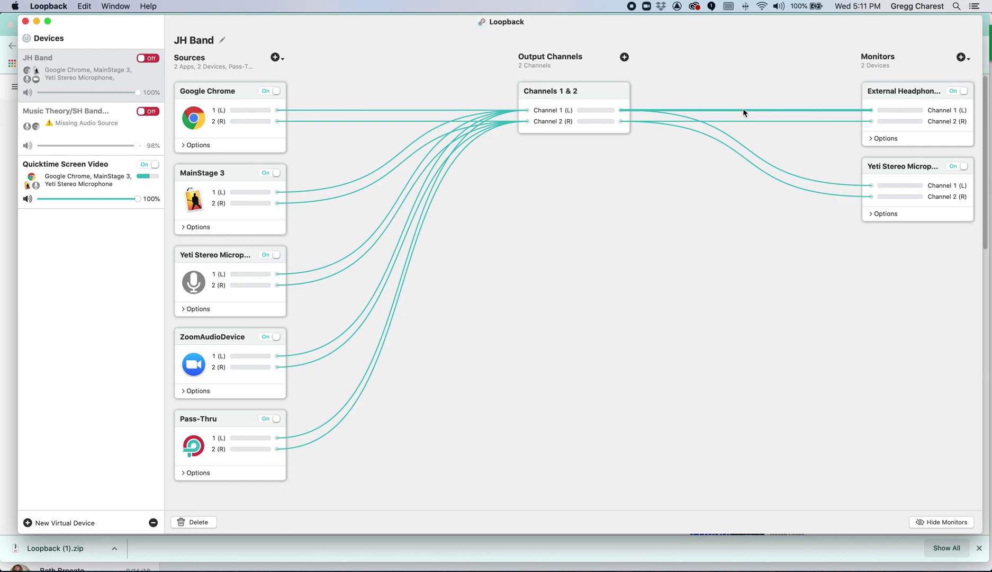
pyautogui.click(202, 523)
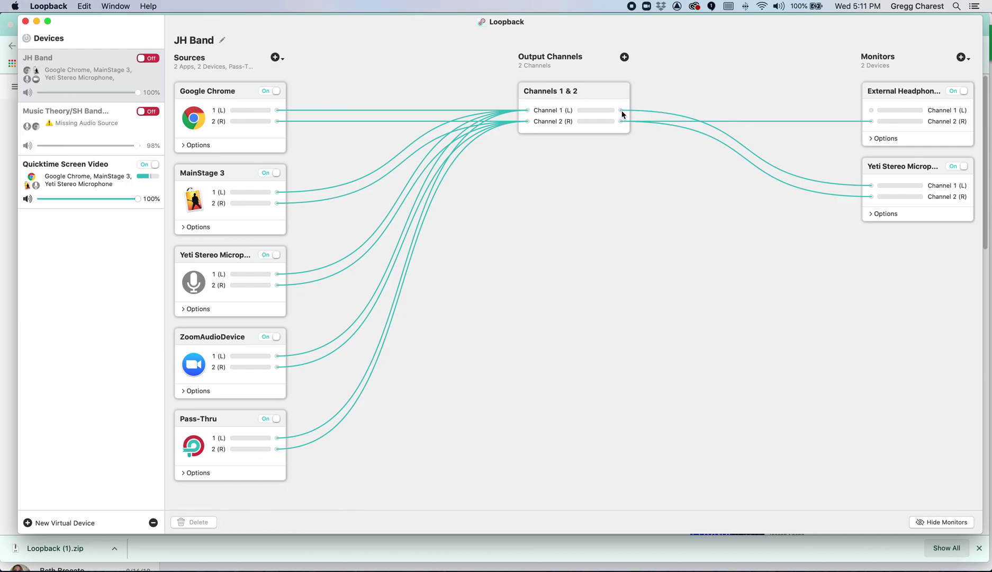
pyautogui.moveTo(621, 110); pyautogui.dragTo(719, 97)
pyautogui.moveTo(621, 109); pyautogui.dragTo(866, 104)
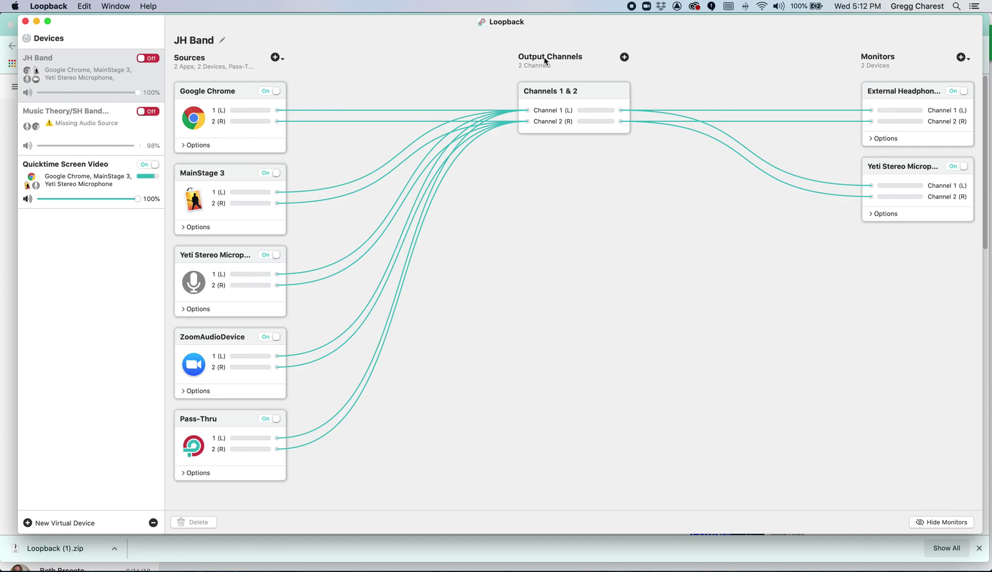
# Step: Add Channels 3 & 4, and send them to the Yeti monitor in place of Channels 1 & 2
pyautogui.click(624, 57)
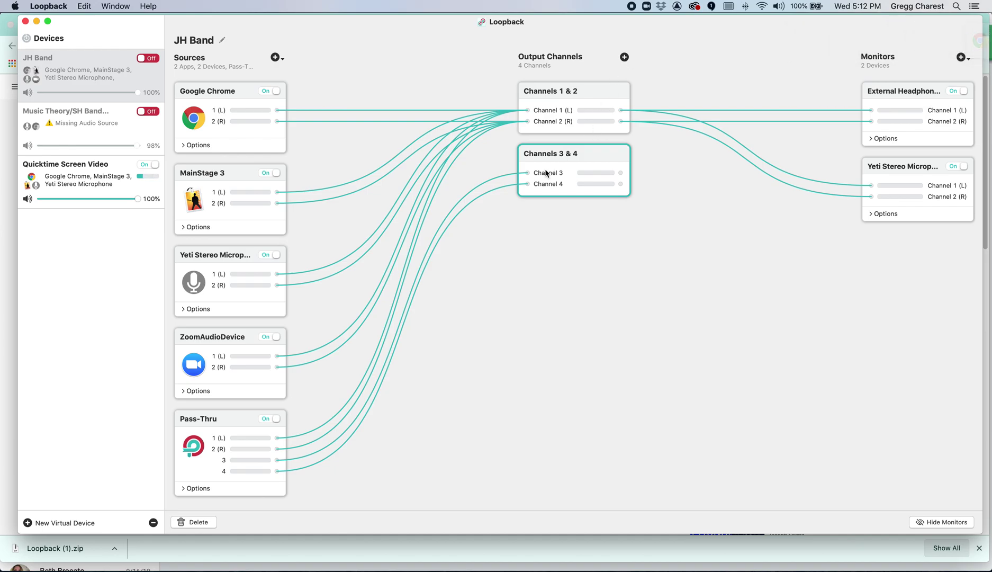
pyautogui.click(699, 130)
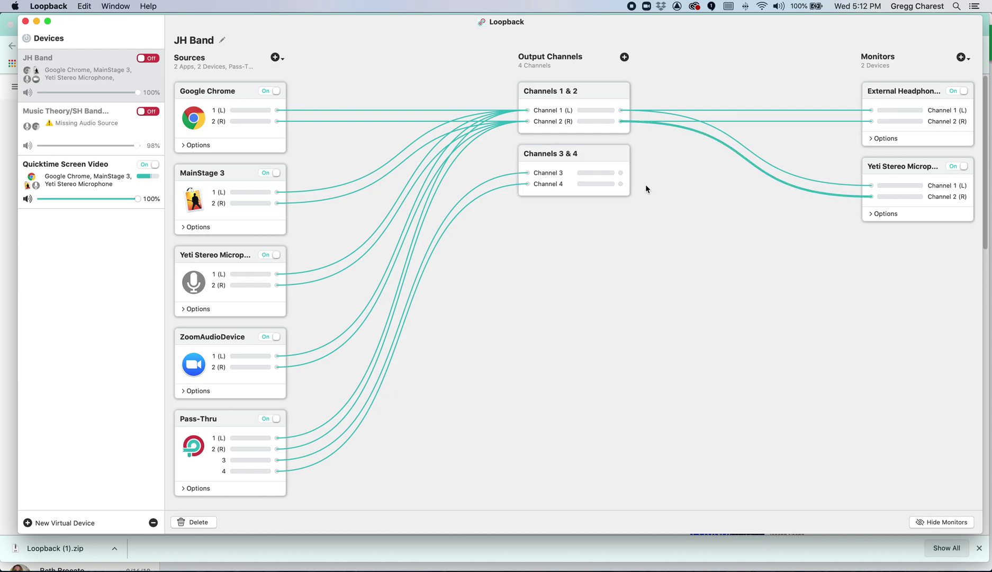
pyautogui.click(205, 523)
pyautogui.click(737, 142)
pyautogui.click(195, 522)
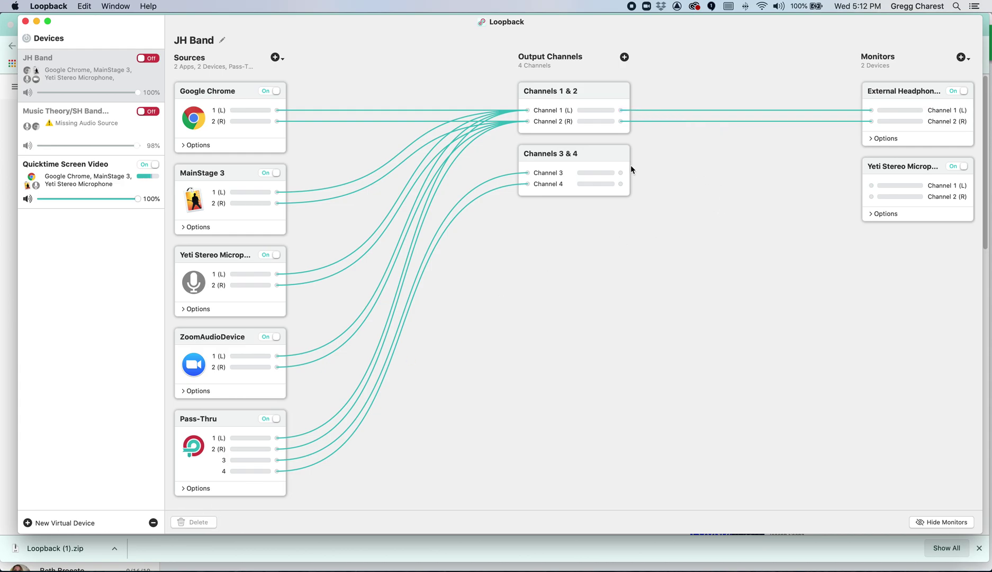
pyautogui.moveTo(622, 174)
pyautogui.mouseDown()
pyautogui.moveTo(724, 162)
pyautogui.moveTo(852, 184)
pyautogui.mouseUp()
pyautogui.moveTo(620, 184); pyautogui.dragTo(864, 198)
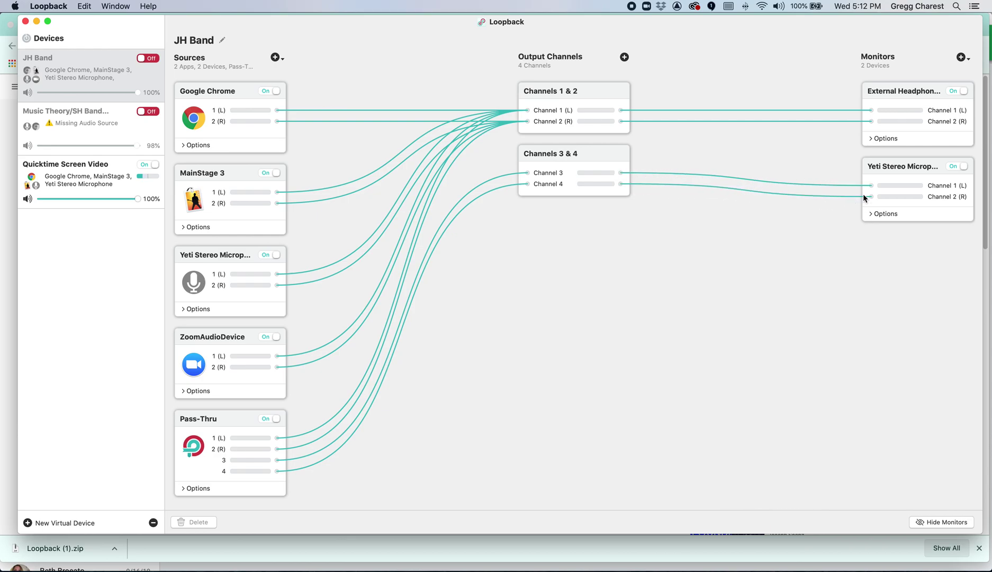
# Step: Wire Google Chrome, MainStage 3 and ZoomAudioDevice left/right outputs into Channels 3 & 4
pyautogui.moveTo(278, 110); pyautogui.dragTo(512, 168)
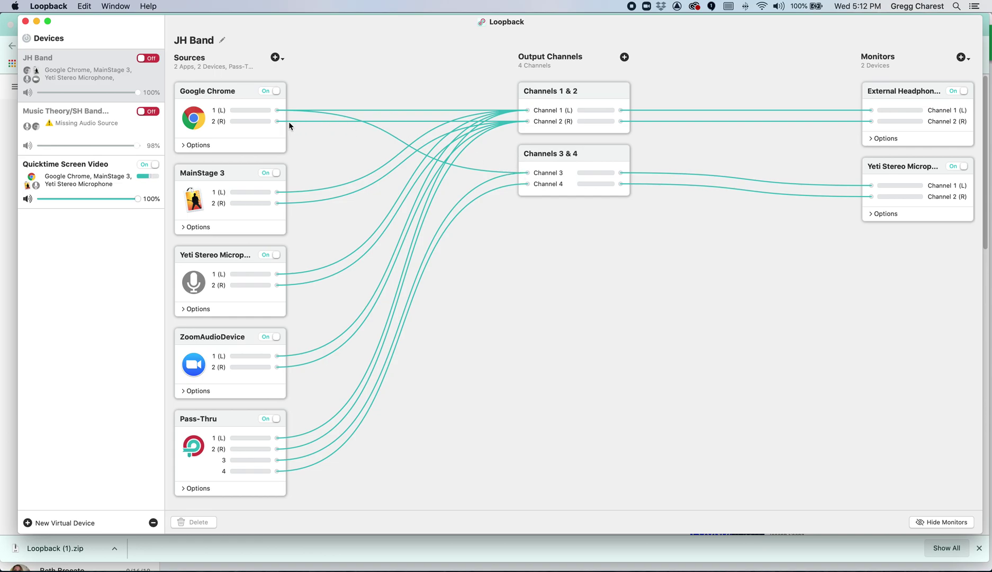
pyautogui.moveTo(274, 122); pyautogui.dragTo(520, 186)
pyautogui.moveTo(277, 192); pyautogui.dragTo(527, 172)
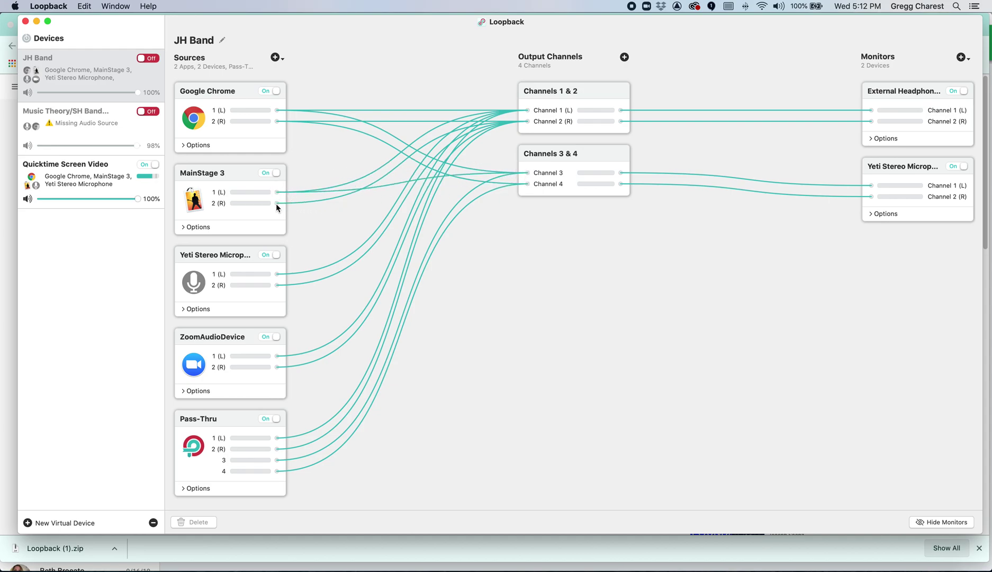
pyautogui.moveTo(275, 203); pyautogui.dragTo(526, 186)
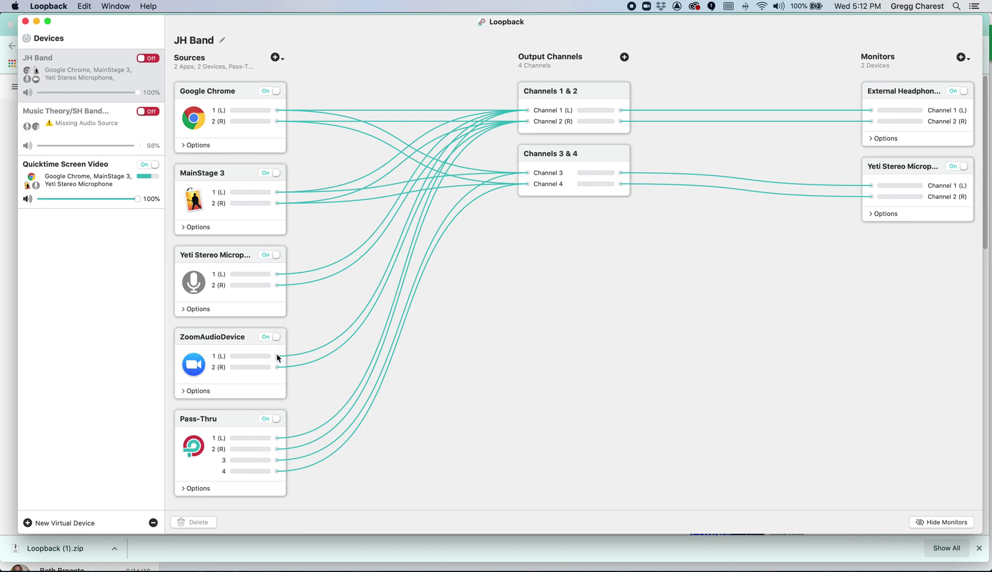
pyautogui.moveTo(277, 358); pyautogui.dragTo(513, 175)
pyautogui.moveTo(278, 366); pyautogui.dragTo(527, 184)
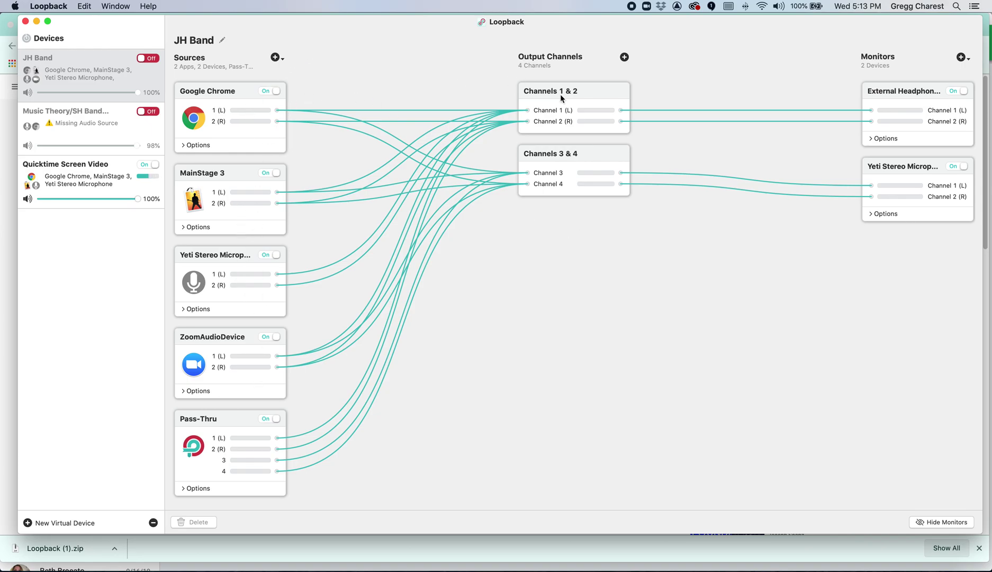
# Step: Add MacBook Pro Speakers as a monitor and set its volume to about 90%
pyautogui.click(969, 59)
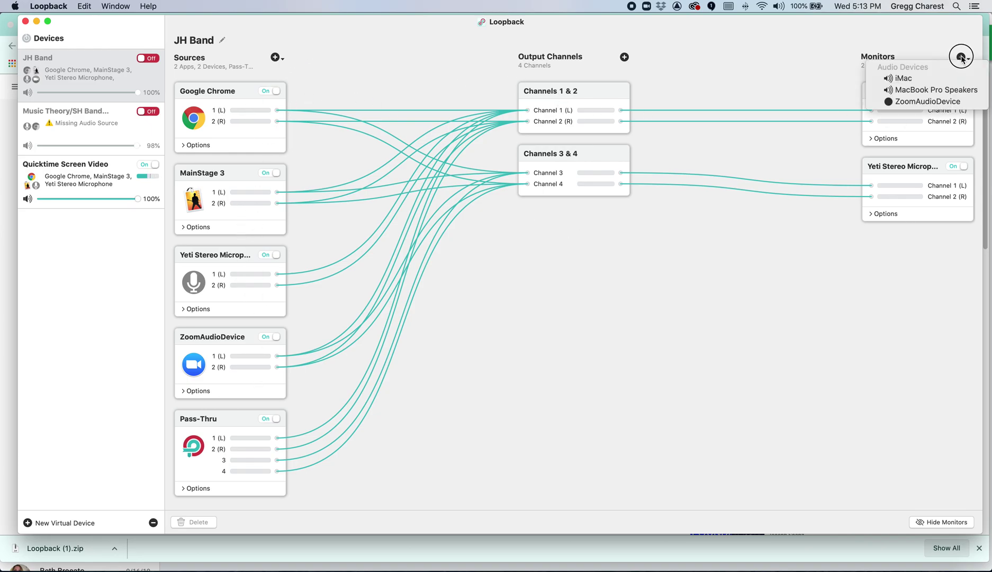
pyautogui.click(952, 89)
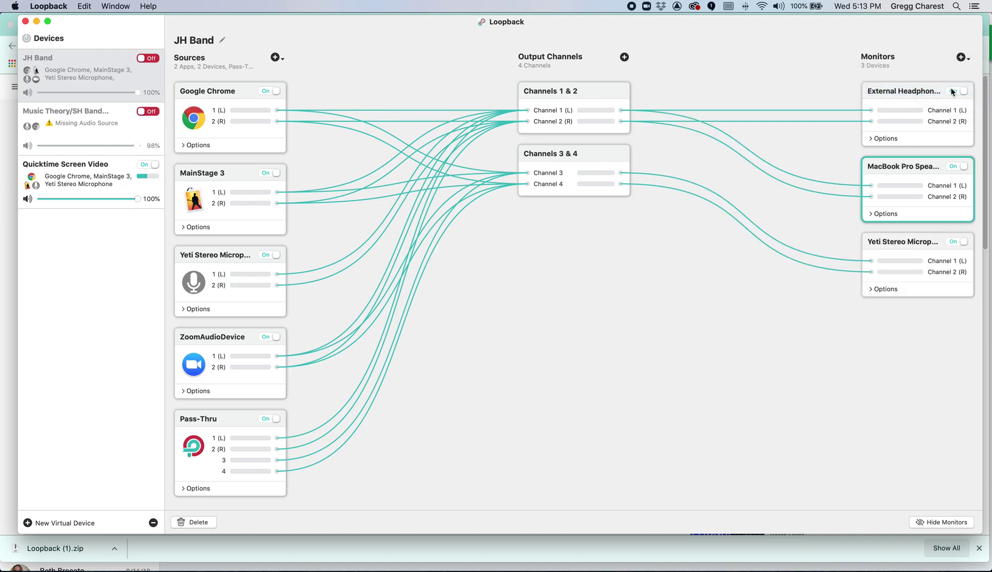
pyautogui.click(954, 167)
pyautogui.click(954, 167)
pyautogui.click(954, 168)
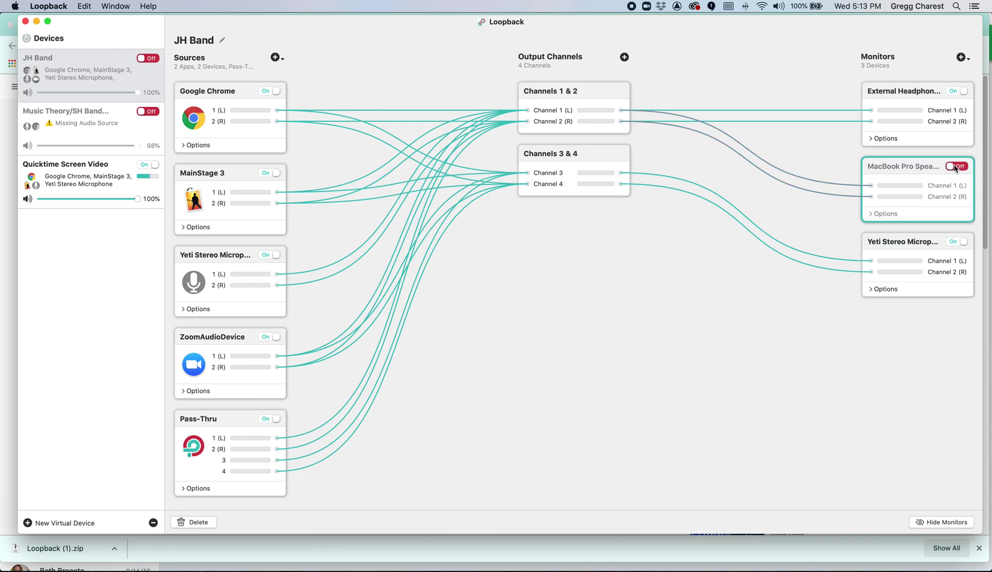
pyautogui.click(955, 167)
pyautogui.click(883, 214)
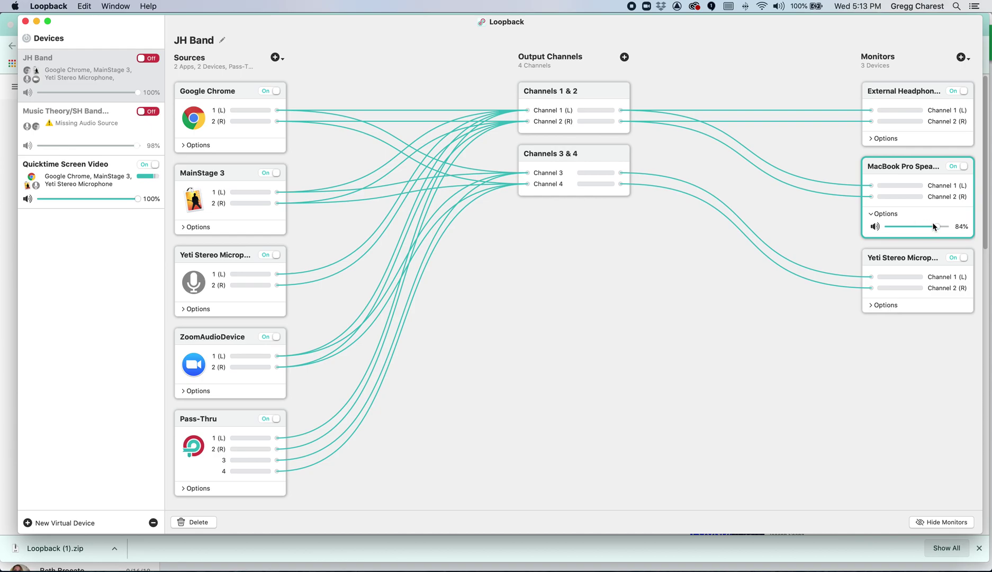
pyautogui.moveTo(934, 226)
pyautogui.mouseDown()
pyautogui.moveTo(886, 230)
pyautogui.moveTo(940, 227)
pyautogui.mouseUp()
# Step: Switch off the MacBook Pro Speakers monitor and set Google Chrome's source volume to 99%
pyautogui.click(957, 168)
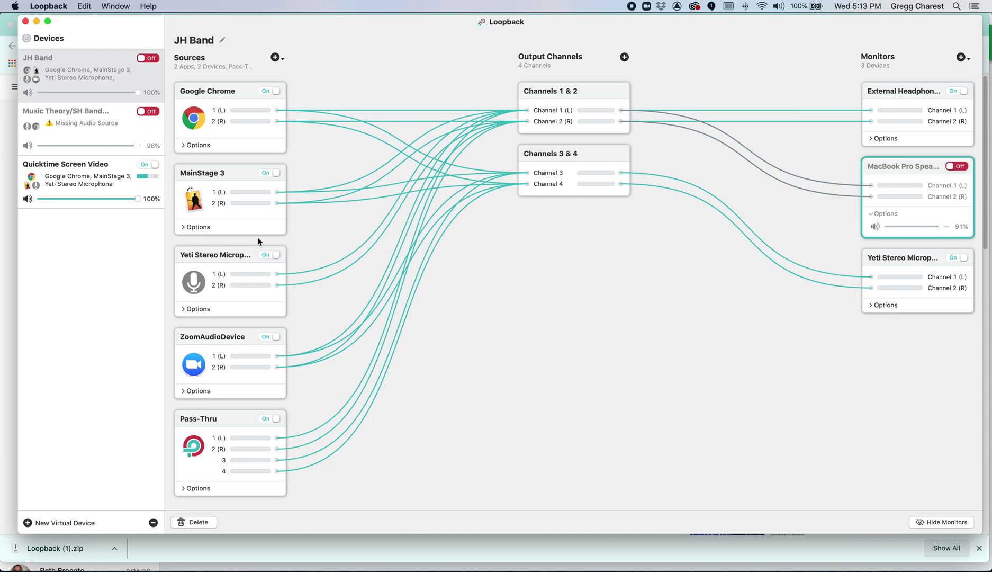
pyautogui.click(198, 144)
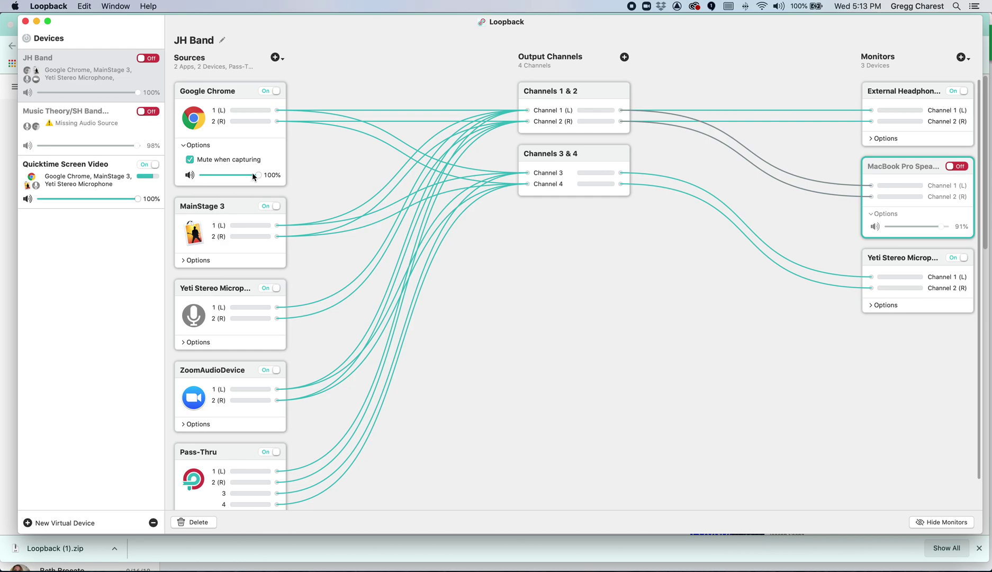
pyautogui.moveTo(256, 175)
pyautogui.mouseDown()
pyautogui.moveTo(234, 177)
pyautogui.moveTo(258, 175)
pyautogui.mouseUp()
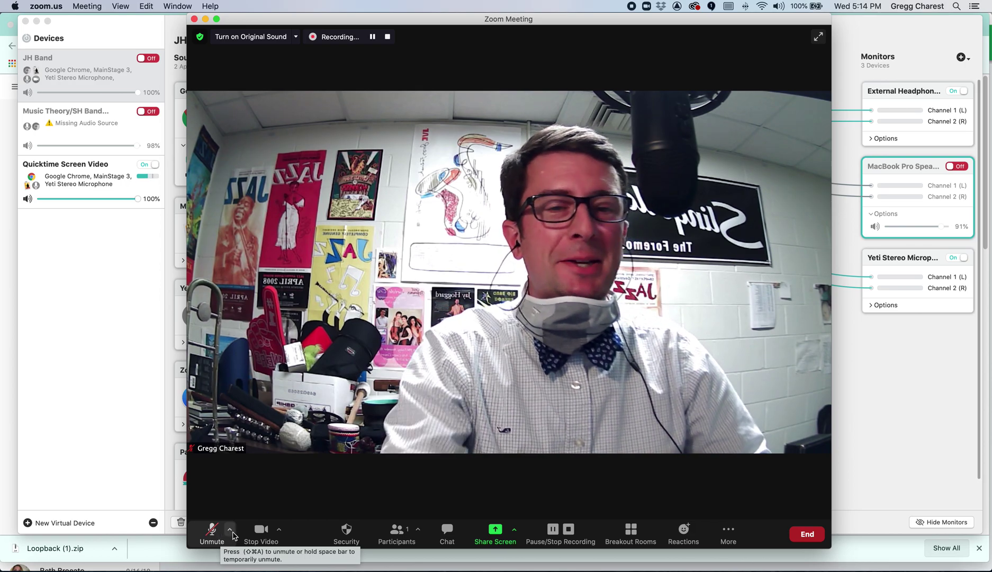
# Step: Open Zoom's microphone and speaker menu from the caret beside Unmute
pyautogui.click(232, 533)
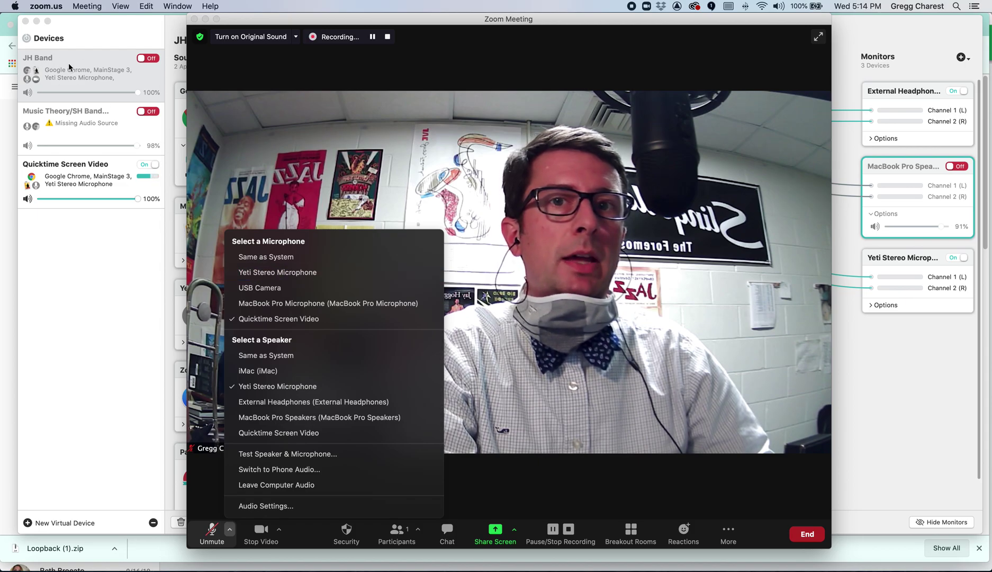
# Step: Switch JH Band on in Loopback, unmute Zoom and select JH Band as the microphone
pyautogui.click(147, 60)
pyautogui.click(147, 60)
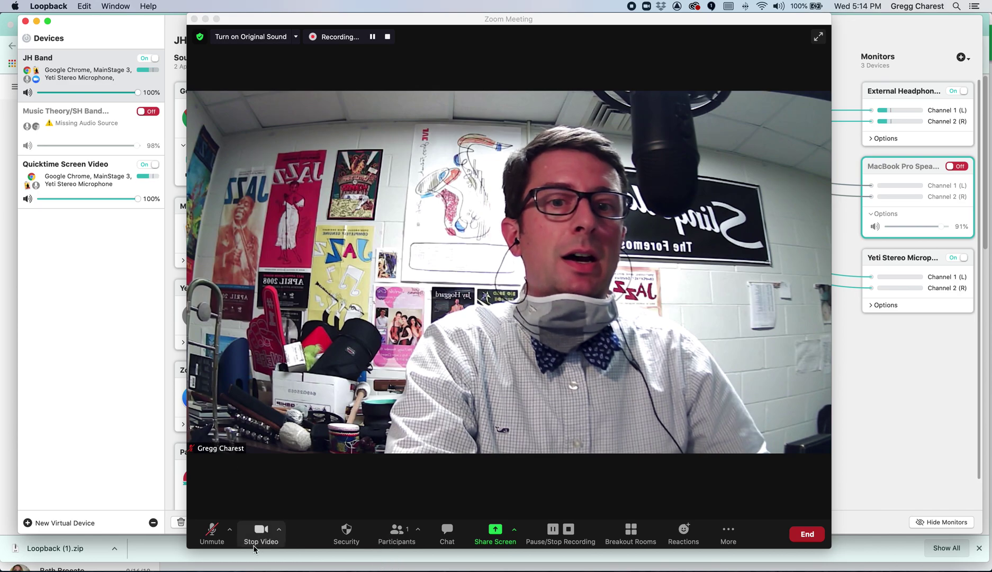
pyautogui.click(215, 535)
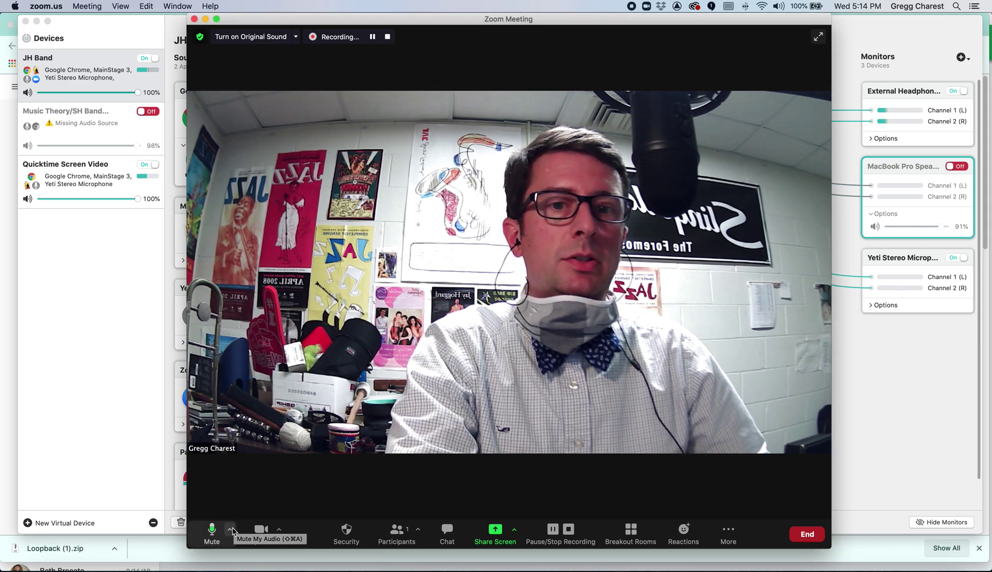
pyautogui.click(229, 528)
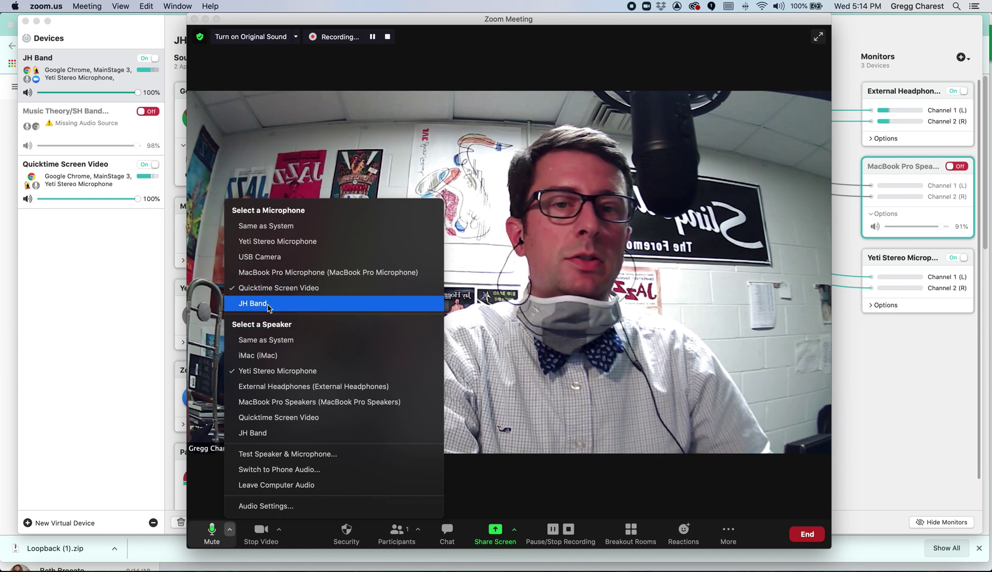
pyautogui.click(267, 305)
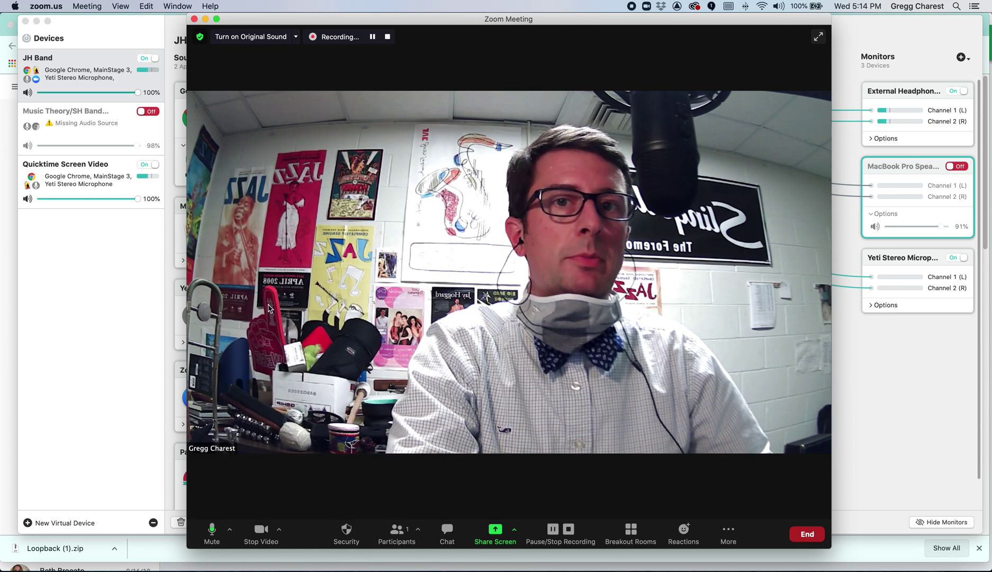
# Step: Decline MainStage 3's offer to use JH Band as its audio device, then return to Loopback
pyautogui.click(390, 562)
pyautogui.click(521, 201)
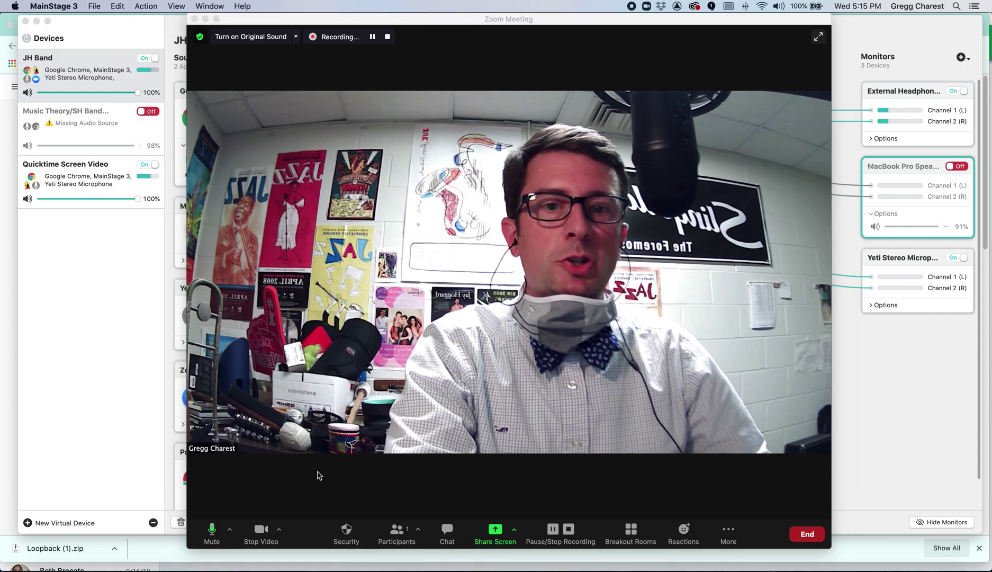
pyautogui.click(230, 532)
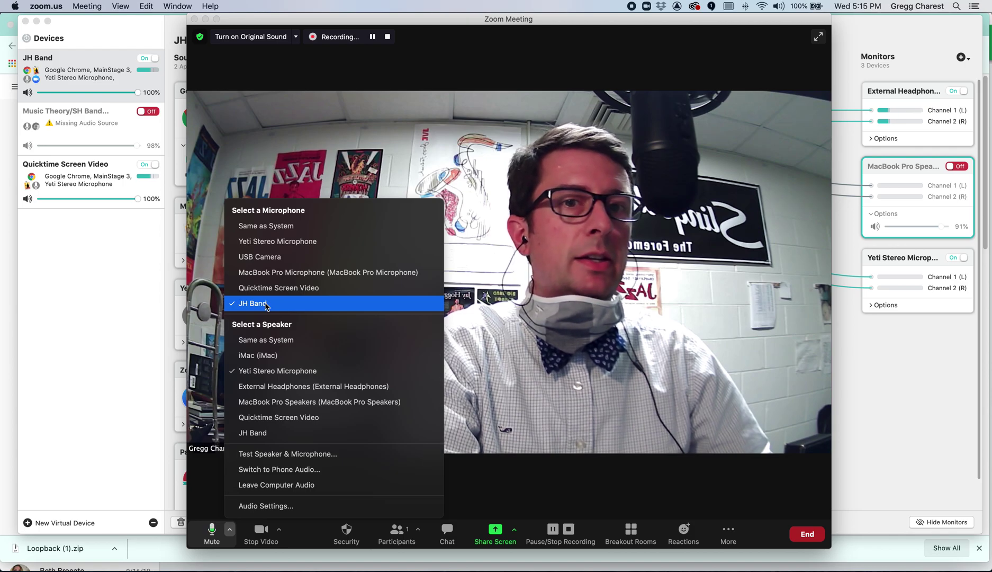
pyautogui.click(173, 308)
pyautogui.click(128, 306)
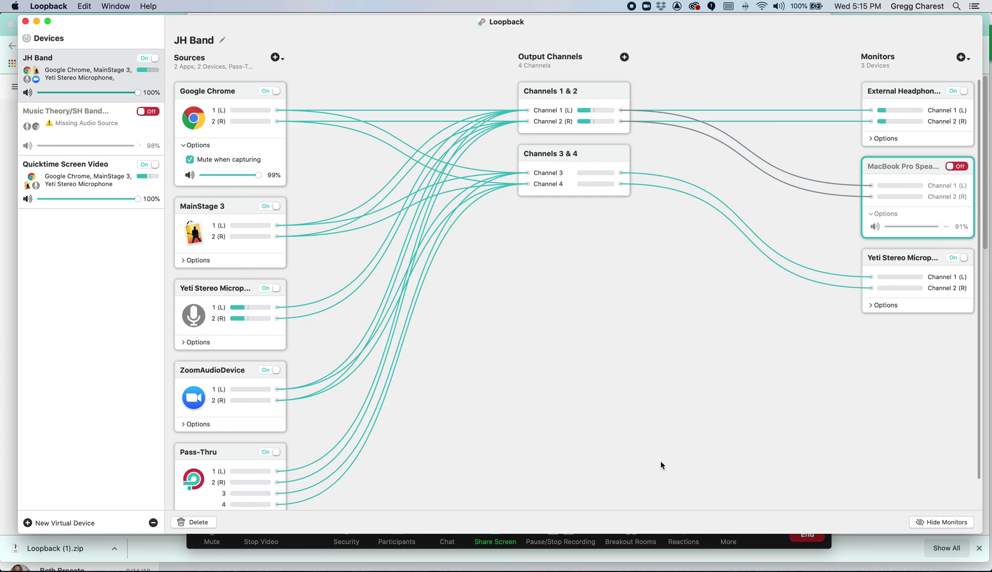
pyautogui.click(707, 542)
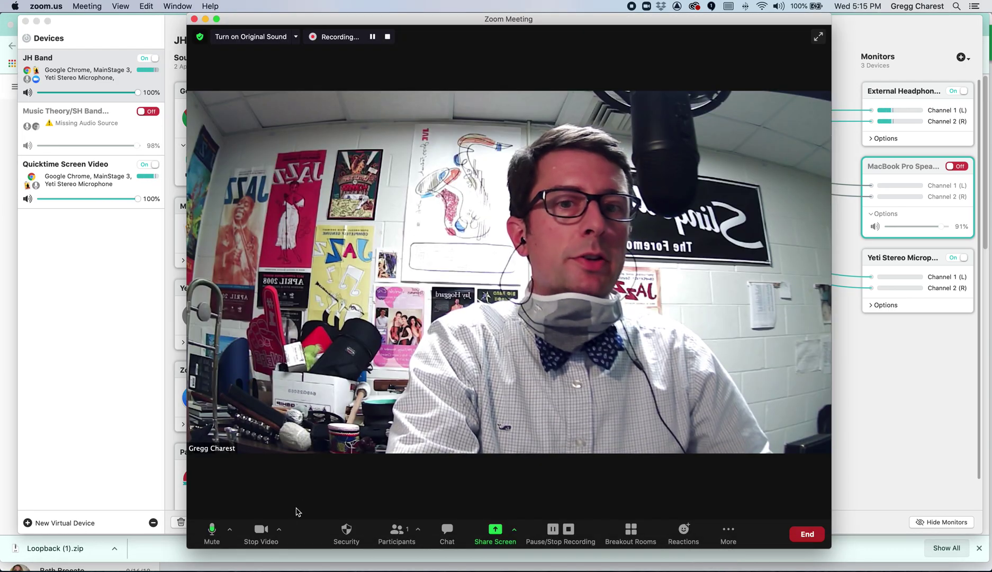
pyautogui.click(230, 528)
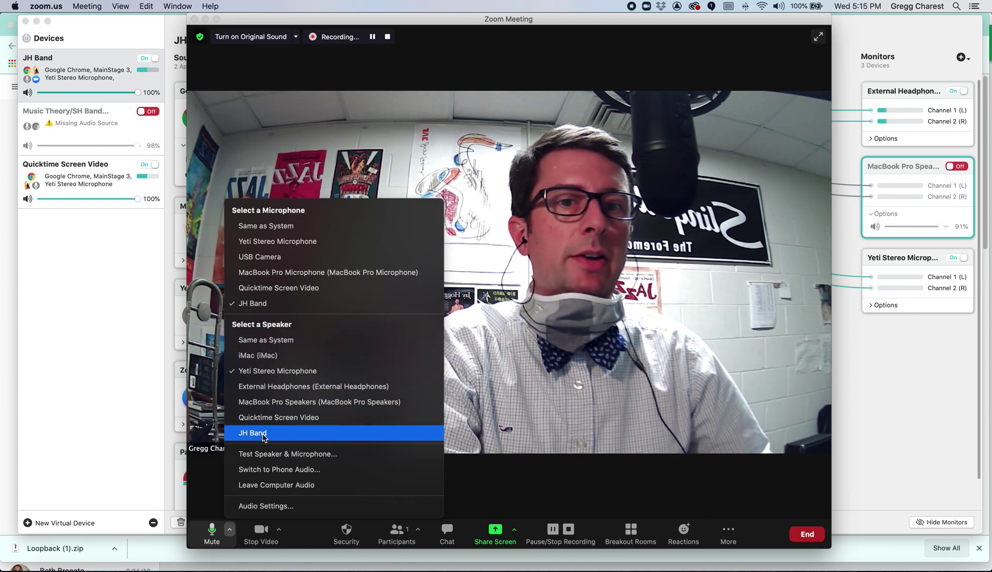
pyautogui.click(262, 433)
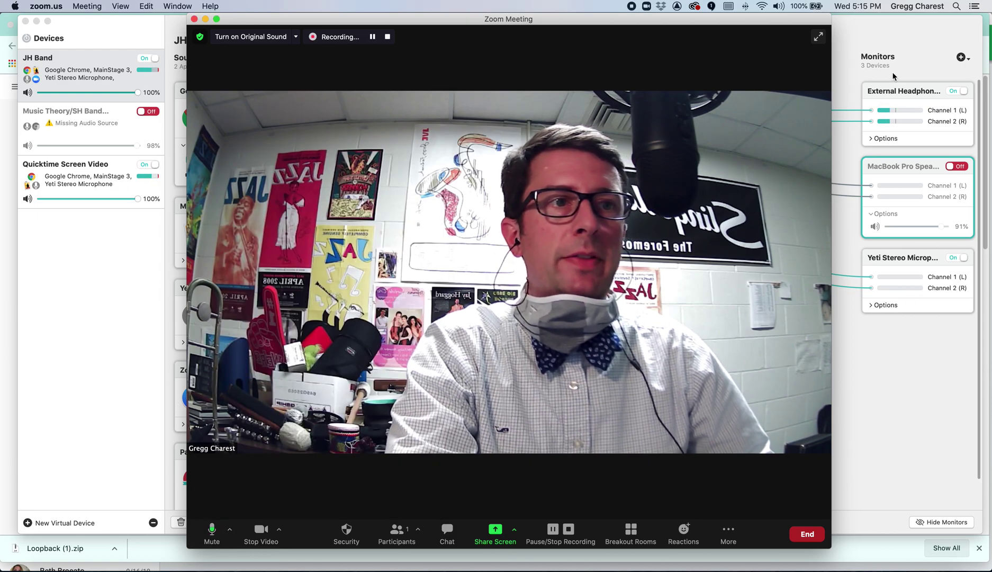
pyautogui.click(142, 291)
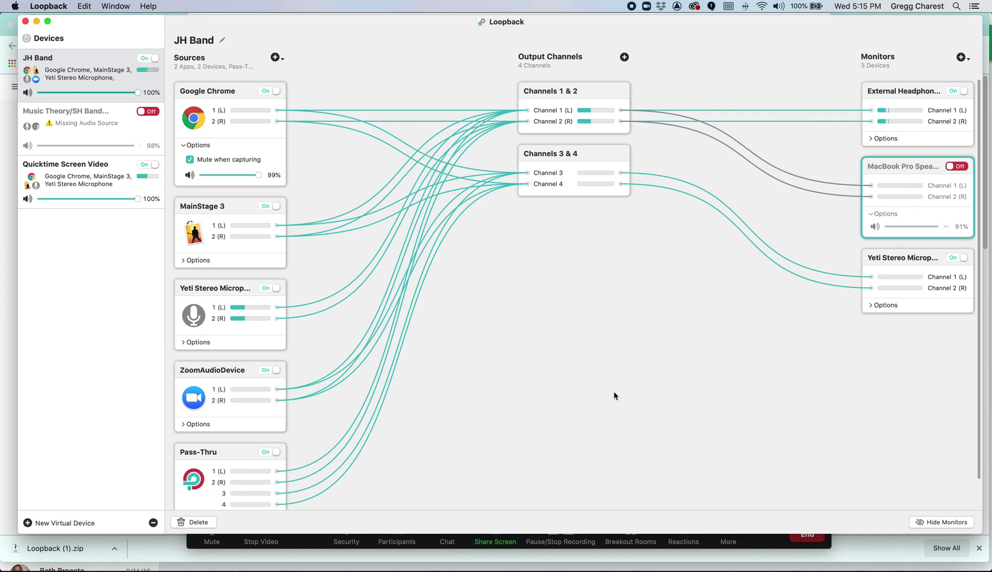
pyautogui.click(727, 543)
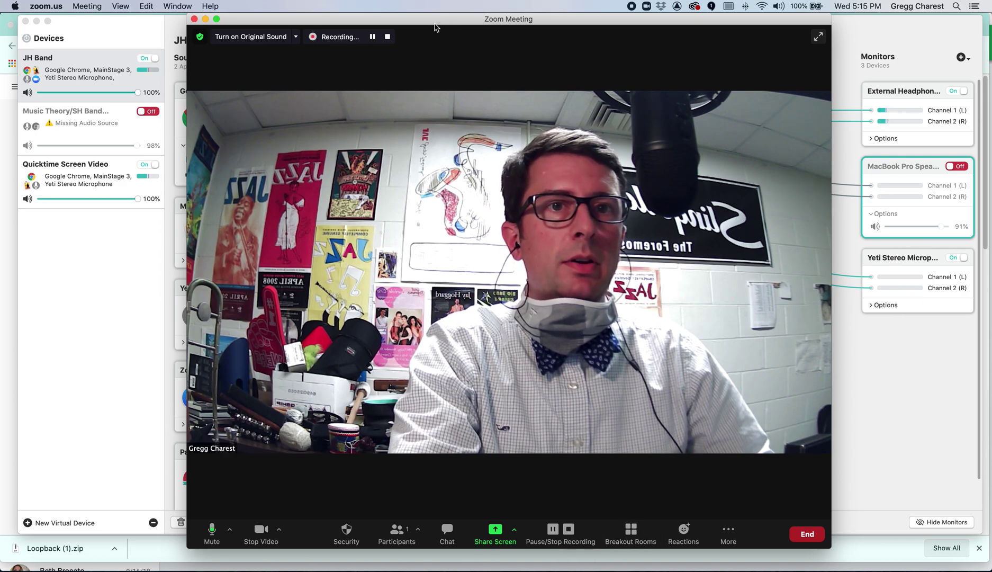
# Step: Play the Foundation Warm-Ups #1 Drone + Metronome video briefly, pausing it at 1:02
pyautogui.moveTo(428, 22); pyautogui.dragTo(472, 24)
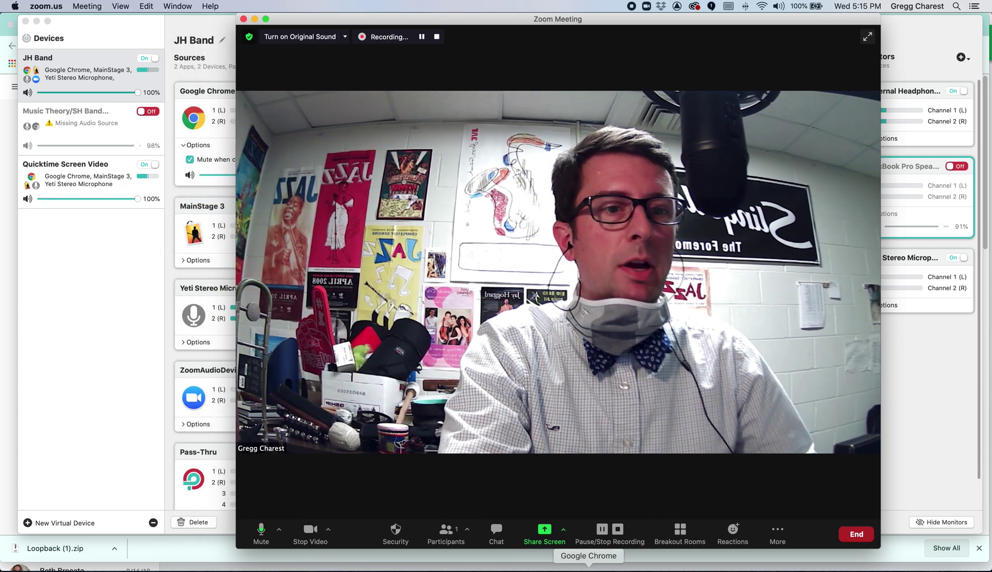
pyautogui.click(588, 565)
pyautogui.click(294, 281)
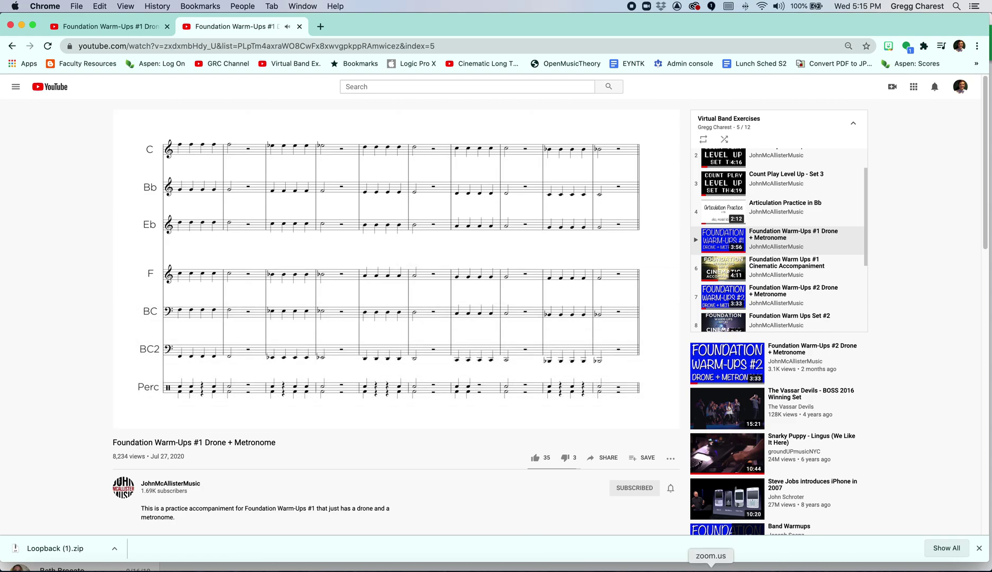
pyautogui.click(710, 568)
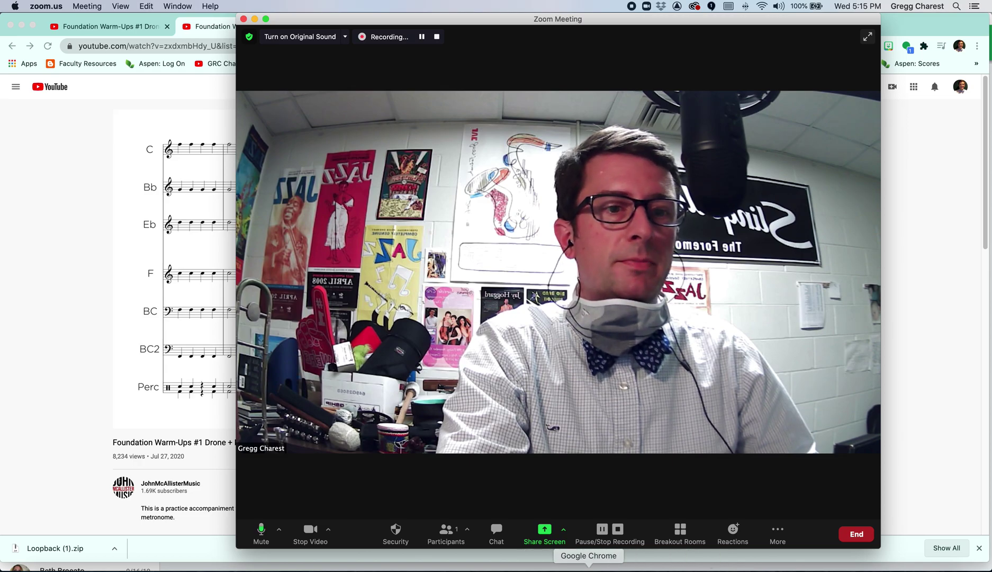
pyautogui.click(589, 569)
pyautogui.click(485, 382)
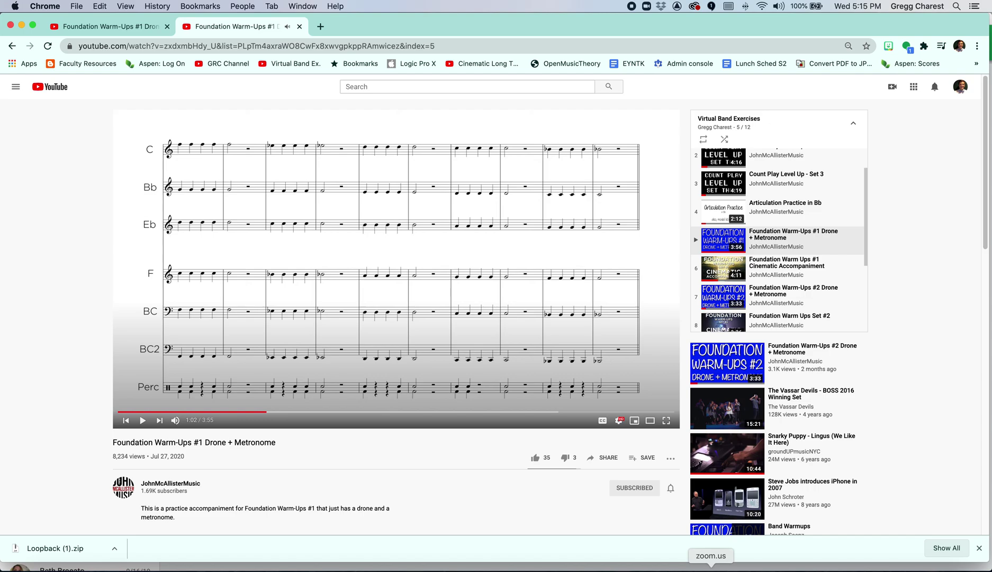
pyautogui.click(710, 569)
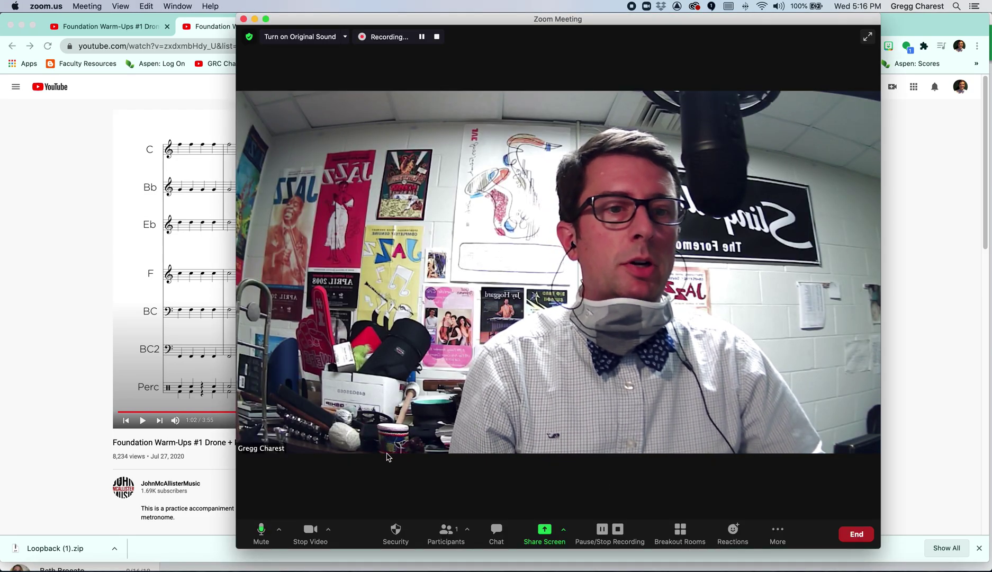
# Step: Check Zoom's Advanced share options for computer sound without sharing, then start ending the meeting
pyautogui.click(564, 530)
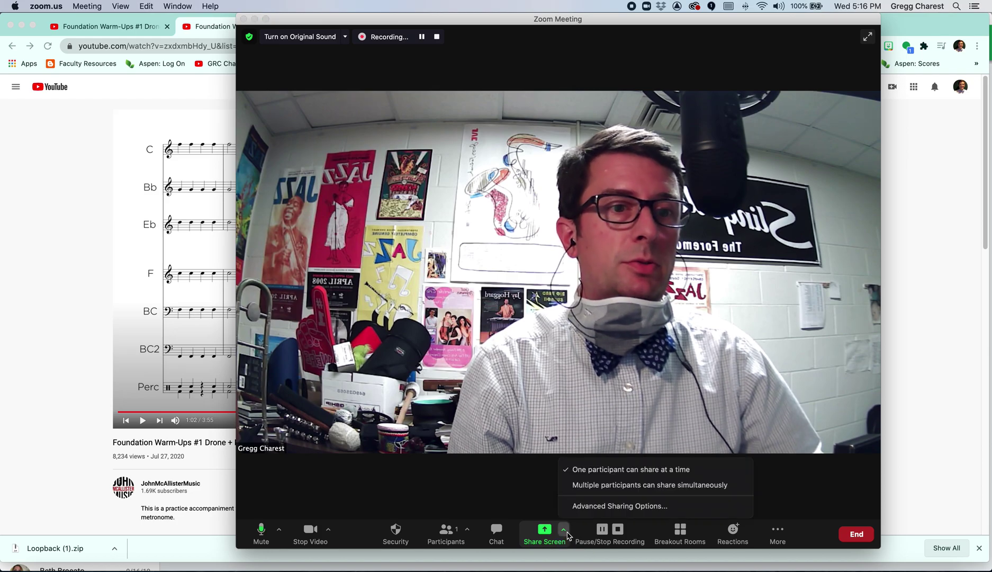
pyautogui.click(544, 531)
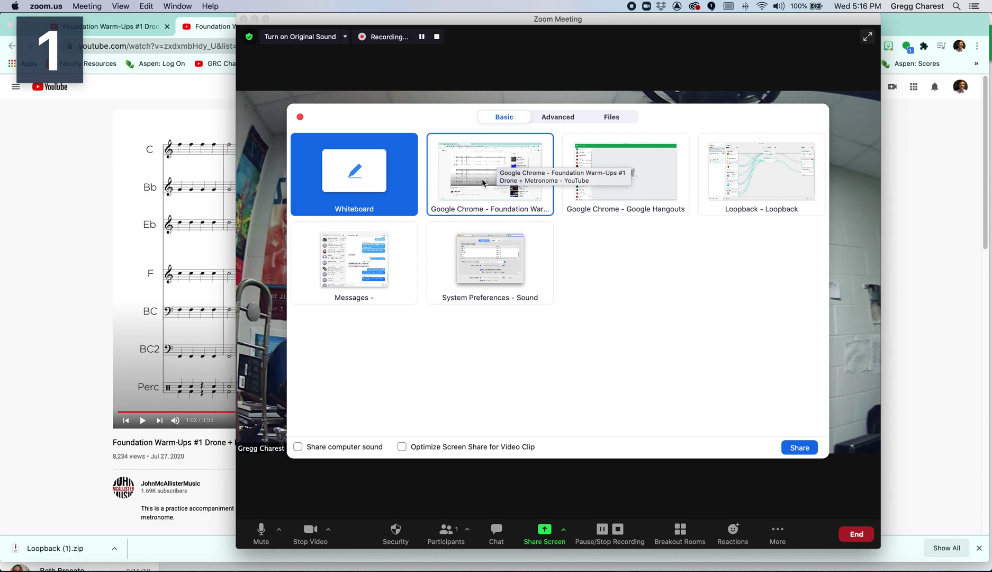
pyautogui.click(558, 118)
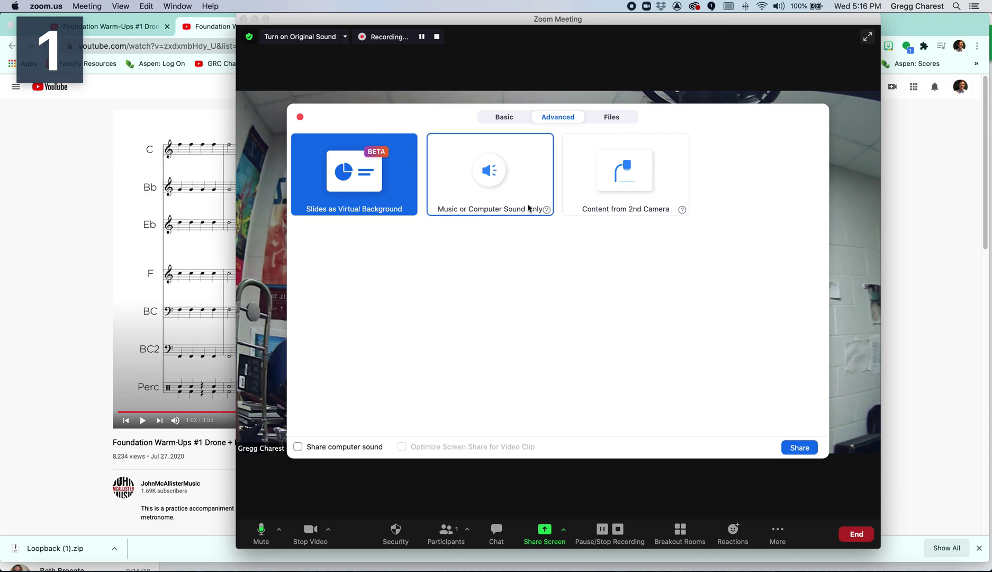
pyautogui.click(300, 117)
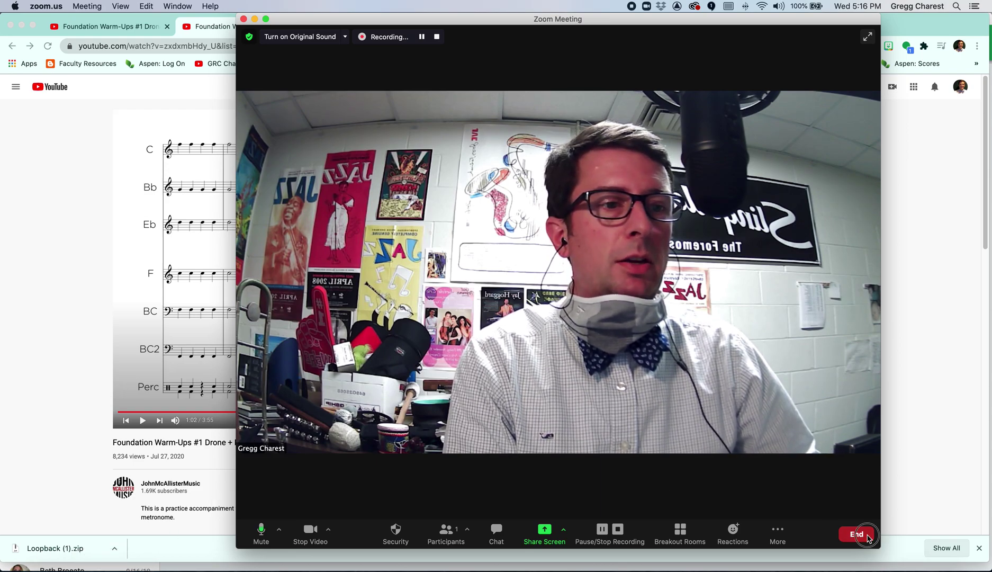
pyautogui.click(866, 535)
# Step: End the Zoom meeting for all, then switch the JH Band device off in Loopback
pyautogui.click(822, 473)
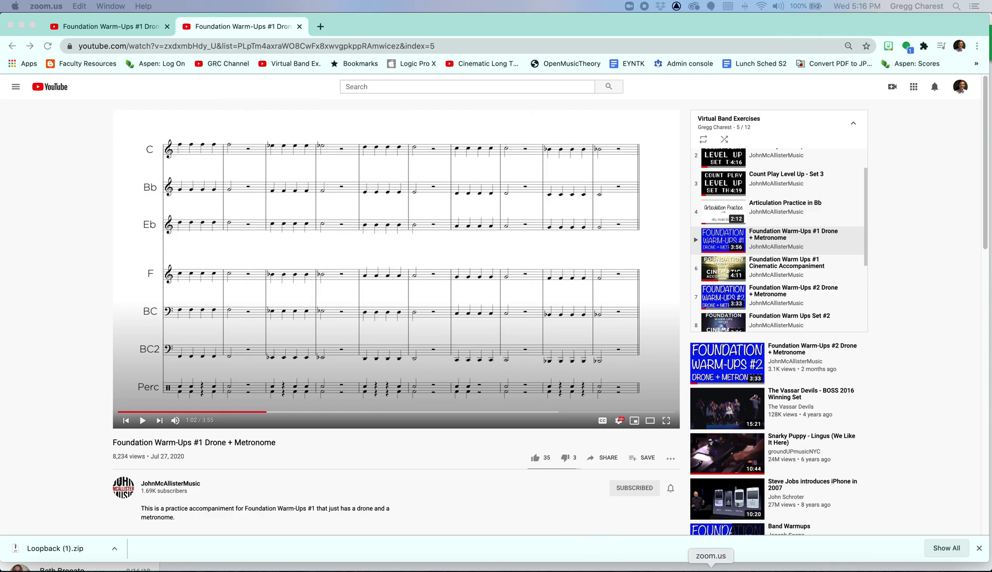
pyautogui.click(877, 567)
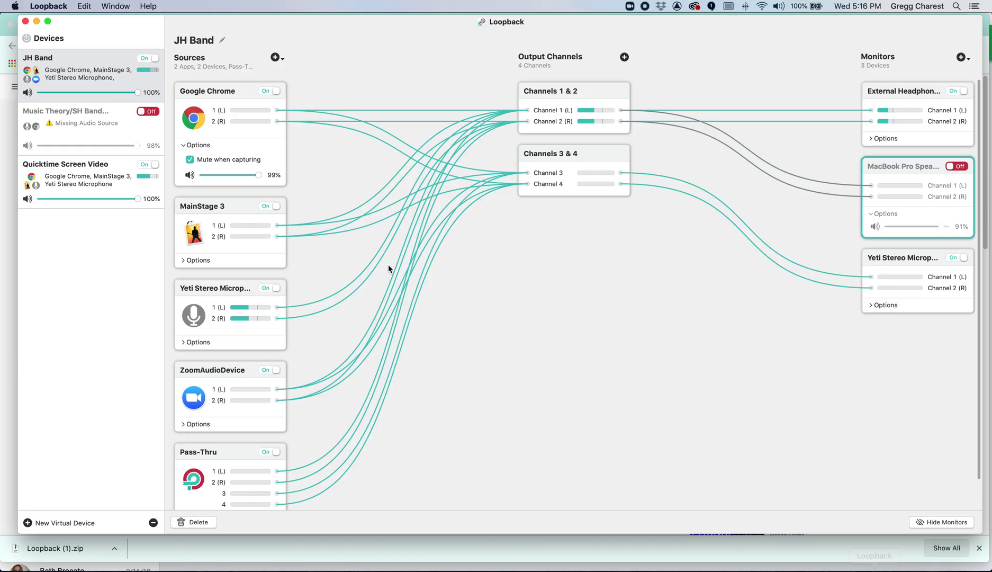
pyautogui.click(145, 59)
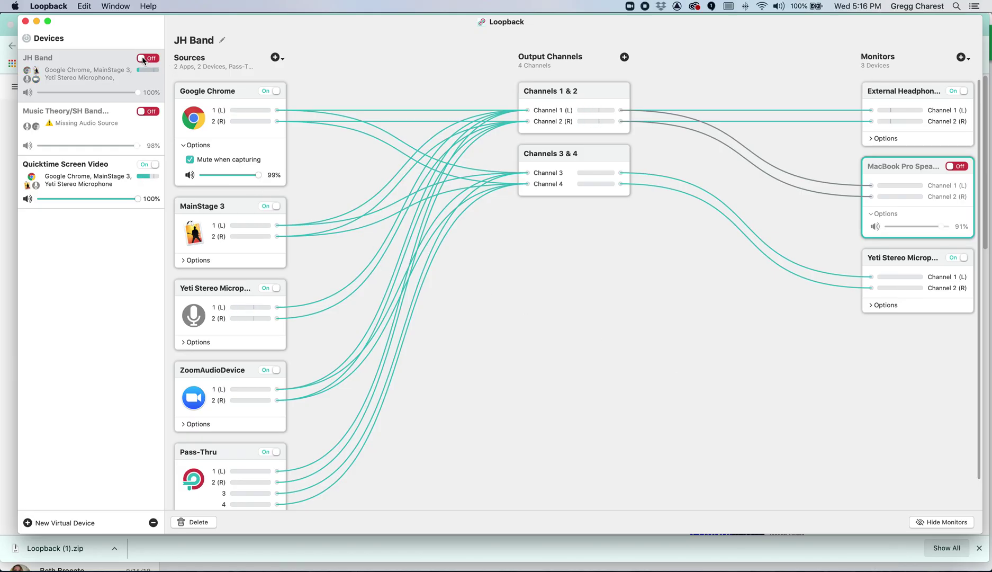
# Step: Browse the Music Theory/SH Band and Quicktime Screen Video devices, then return to JH Band
pyautogui.click(121, 126)
pyautogui.click(105, 175)
pyautogui.click(106, 117)
pyautogui.click(109, 68)
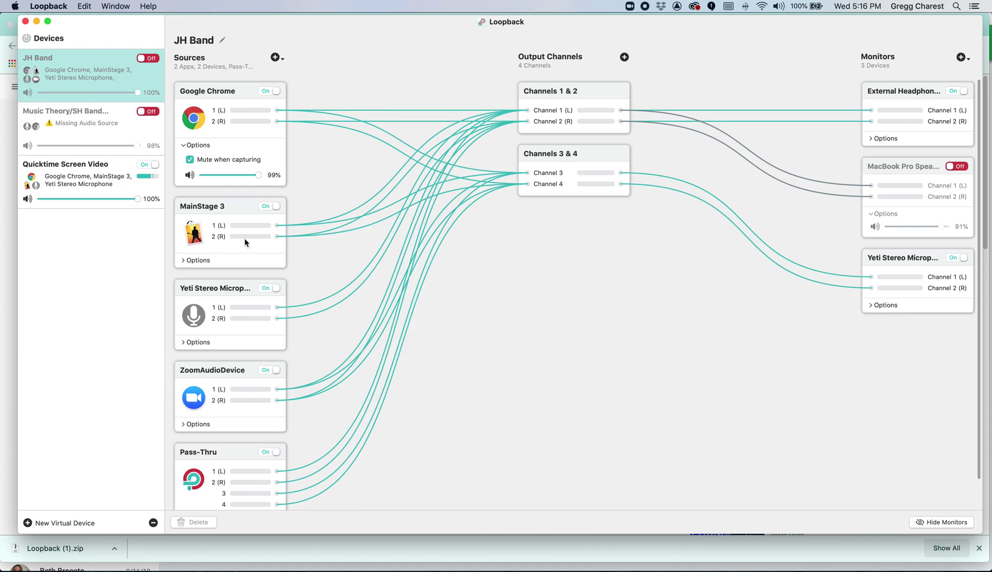
# Step: Inspect JH Band's Pass-Thru 3 and Pass-Thru 4 channel wires
pyautogui.click(452, 220)
pyautogui.click(450, 219)
pyautogui.click(452, 220)
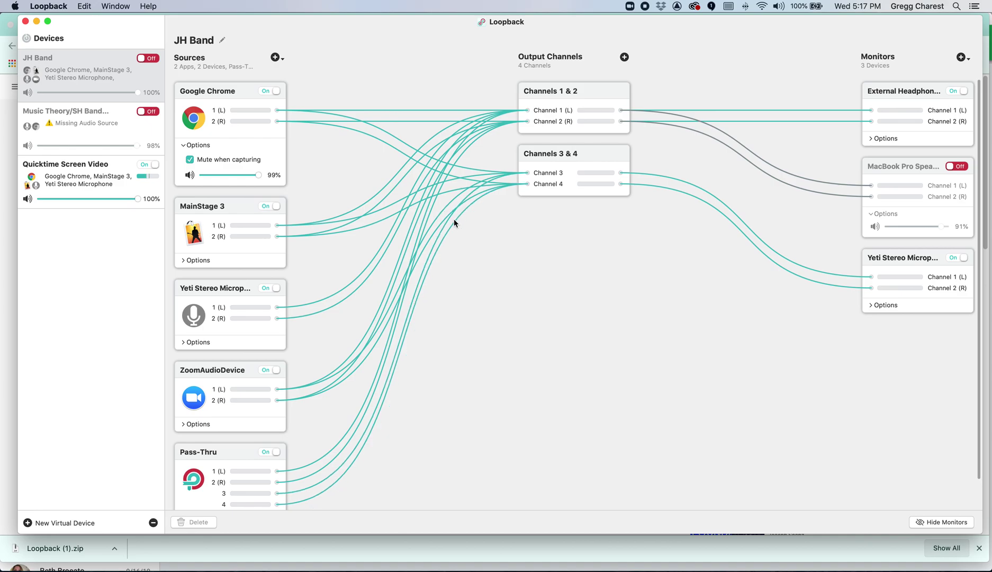
pyautogui.click(389, 389)
# Step: Close the Zoom recordings folder and add a new Loopback Audio virtual device
pyautogui.scroll(-2, 370, 376)
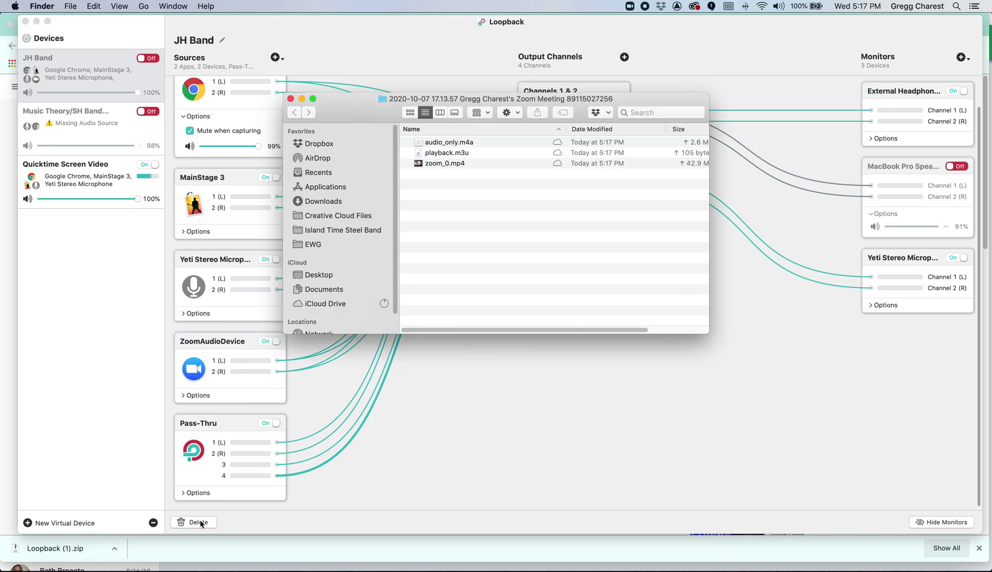
pyautogui.click(289, 100)
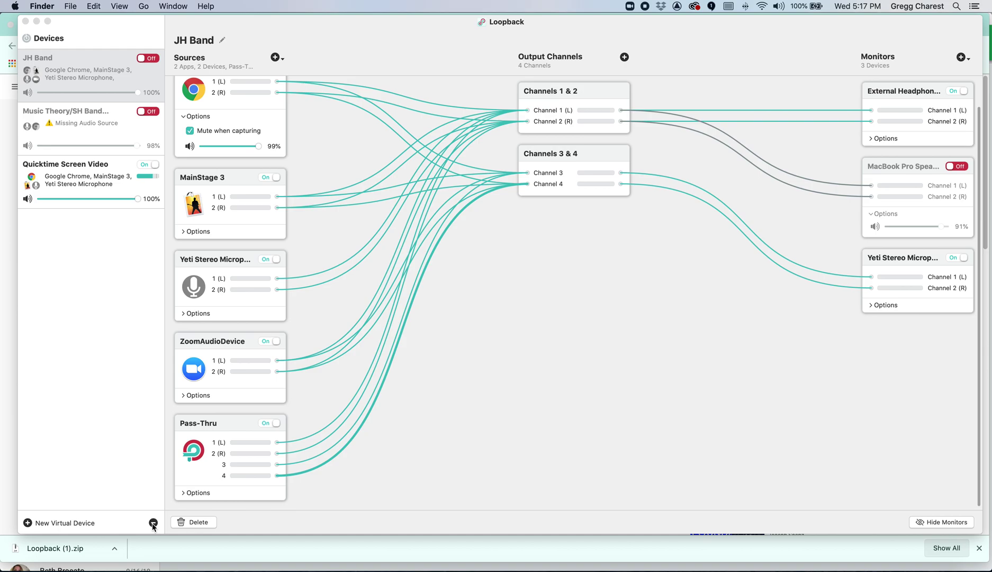
pyautogui.click(27, 523)
# Step: Remove the newly added Loopback Audio device, leaving three virtual devices
pyautogui.click(104, 127)
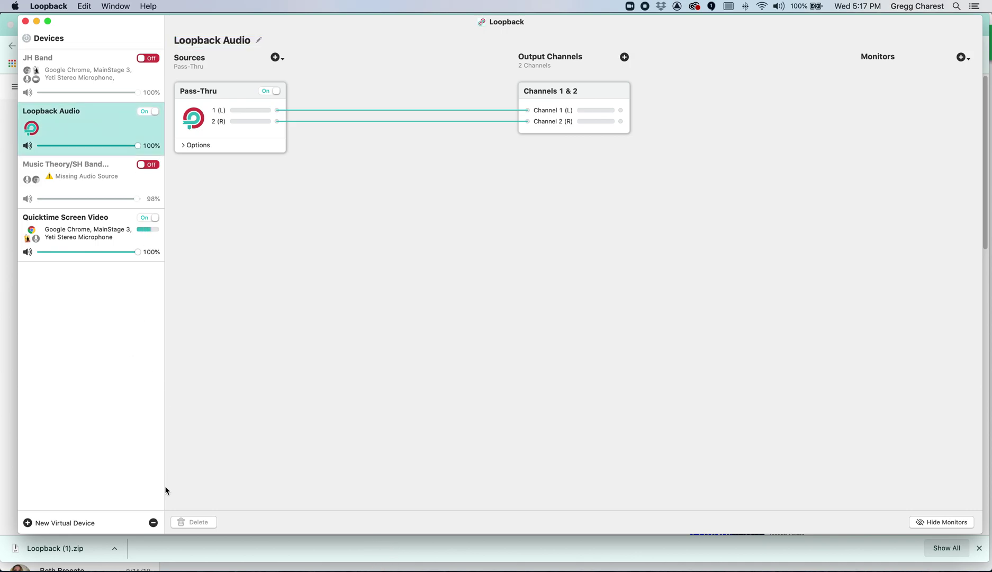
pyautogui.click(153, 522)
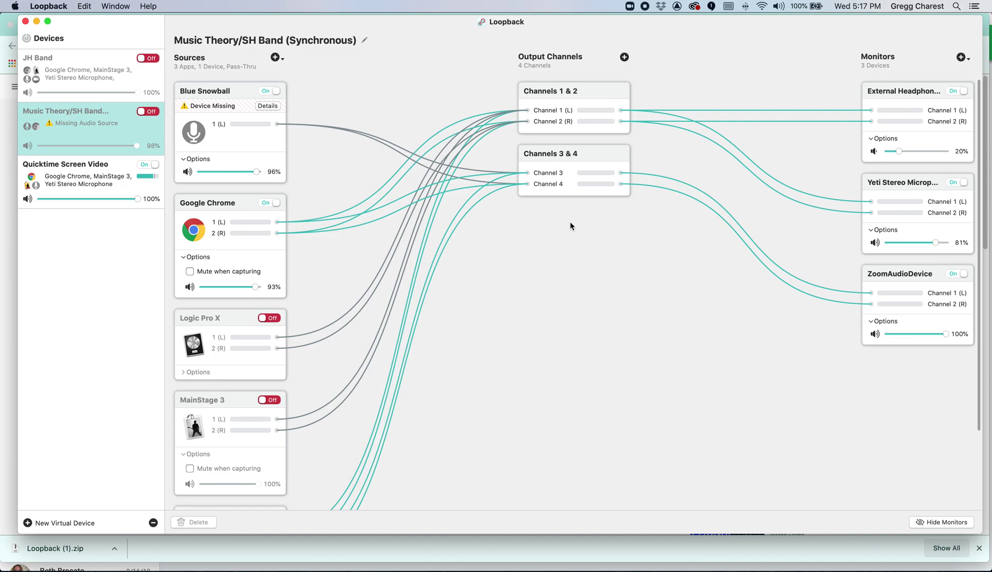
pyautogui.scroll(-4, 534, 239)
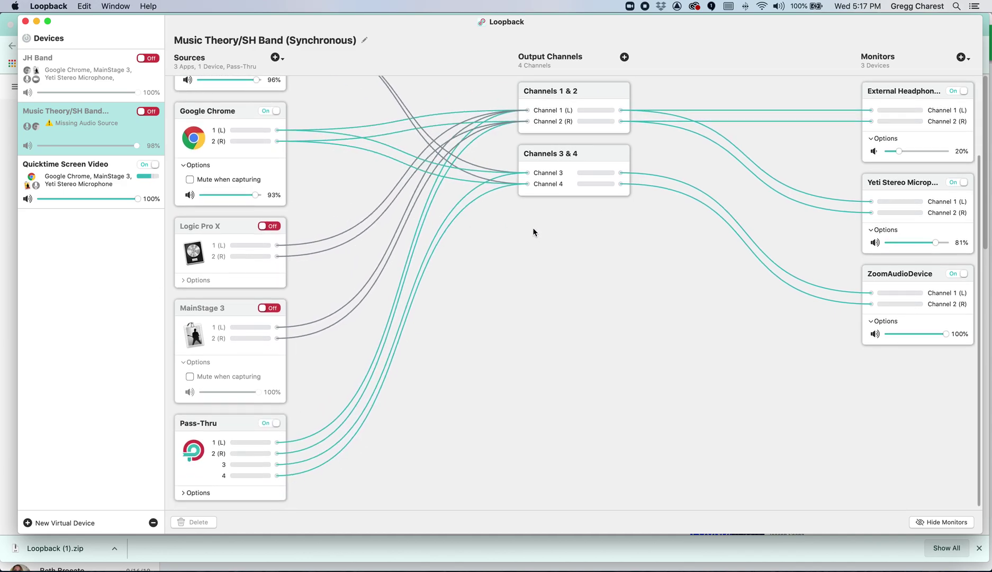